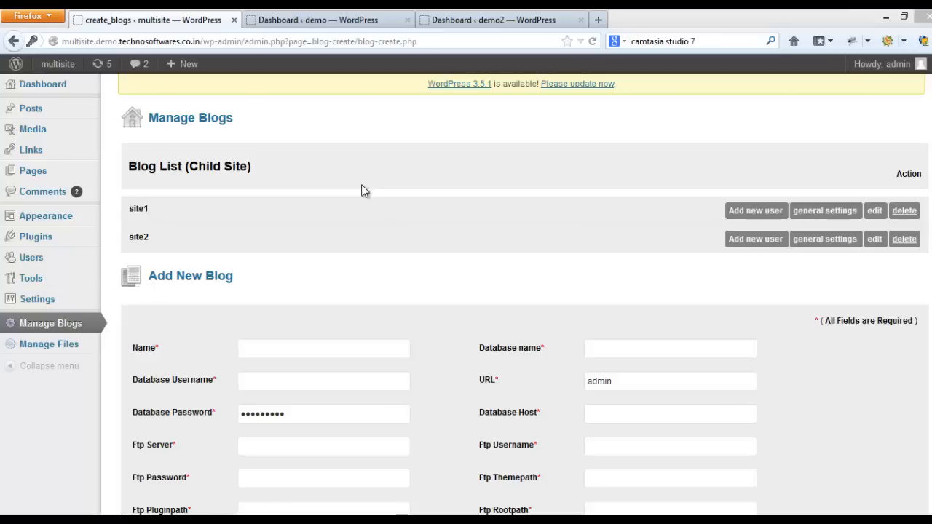
# Step: Look at the demo and demo2 dashboards, and return to the multisite's blog management page
pyautogui.click(313, 20)
pyautogui.click(503, 27)
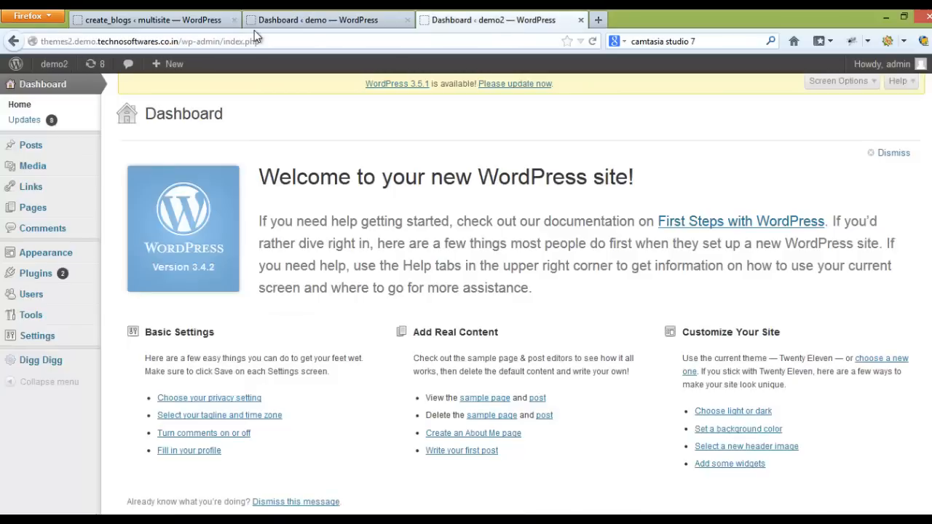
pyautogui.click(169, 21)
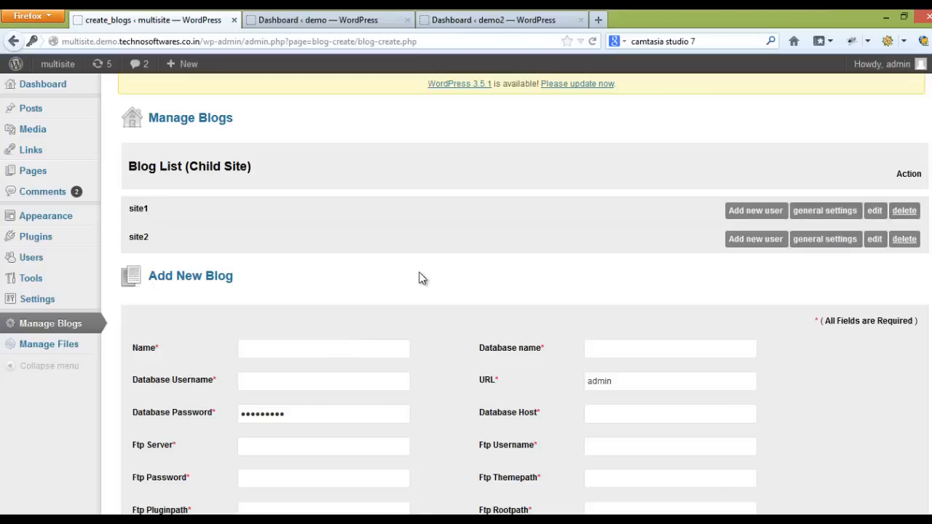
# Step: Review the demo site's posts list, pages list and public front page
pyautogui.click(304, 26)
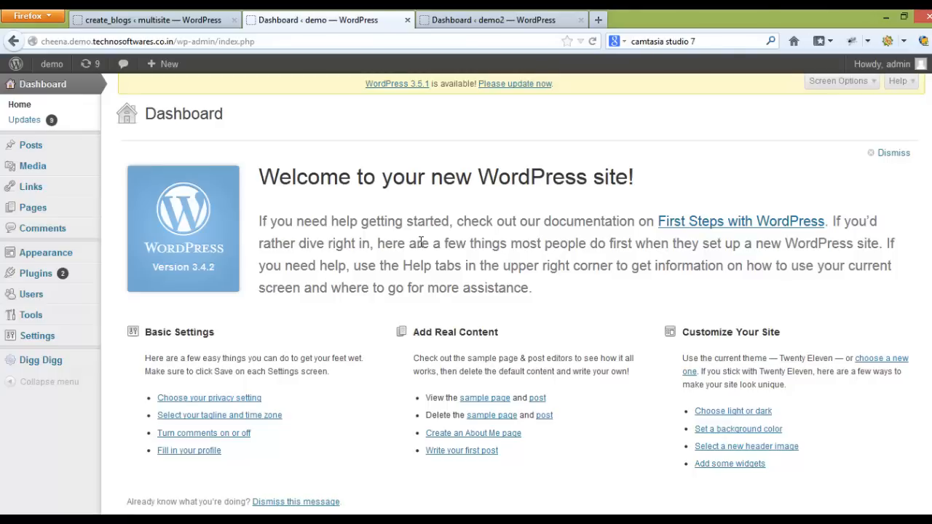
pyautogui.click(46, 150)
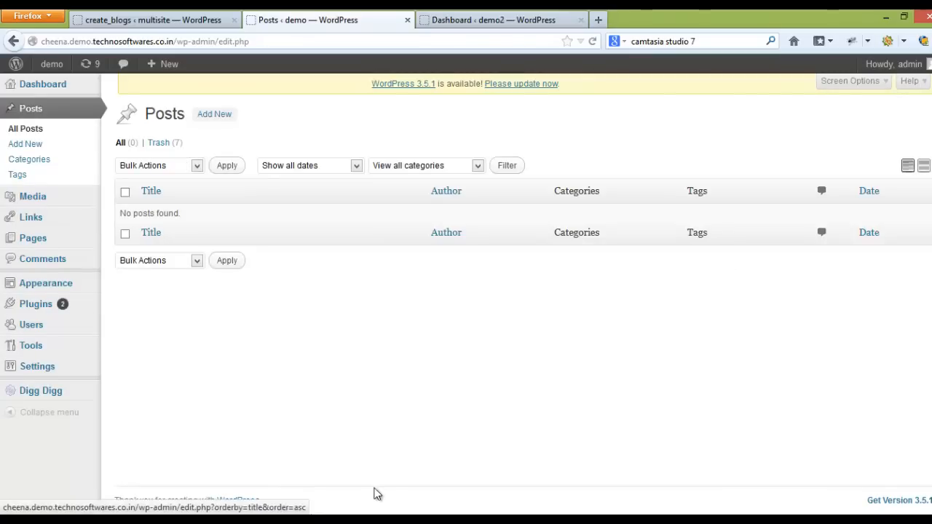
pyautogui.click(28, 240)
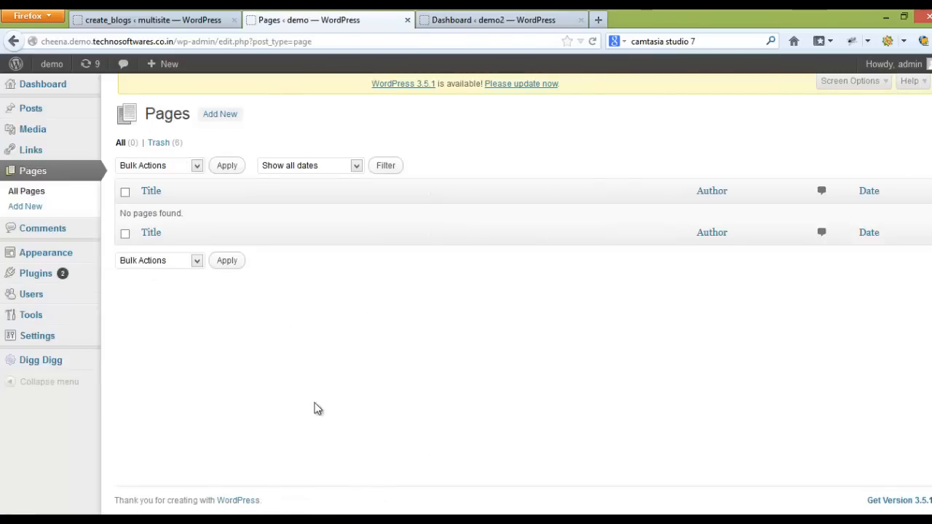
pyautogui.click(57, 71)
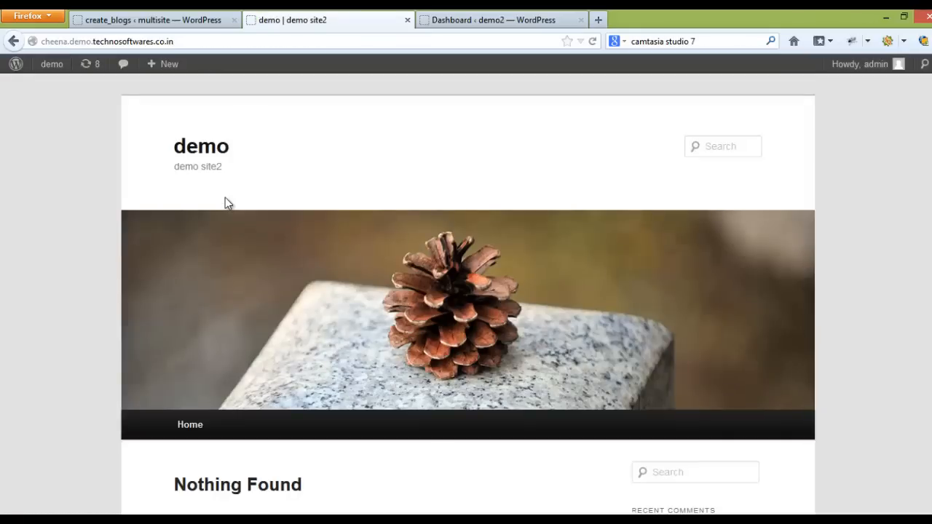
# Step: Review the demo2 site's public front page, posts list and pages list
pyautogui.click(541, 26)
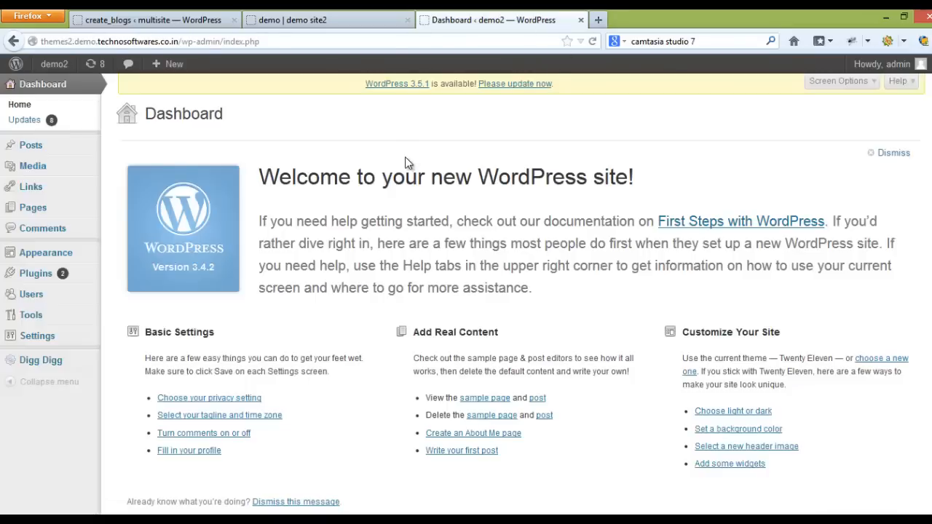
pyautogui.moveTo(54, 64)
pyautogui.click(55, 86)
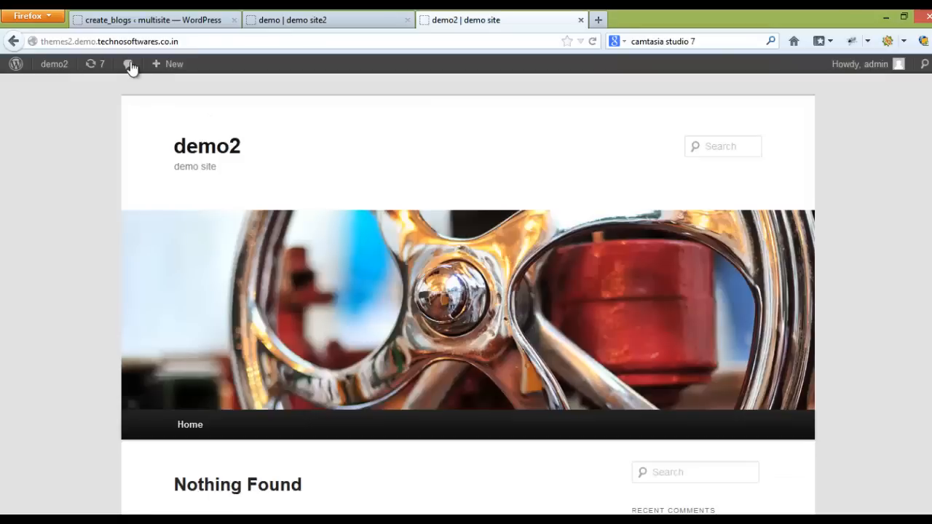
pyautogui.click(52, 65)
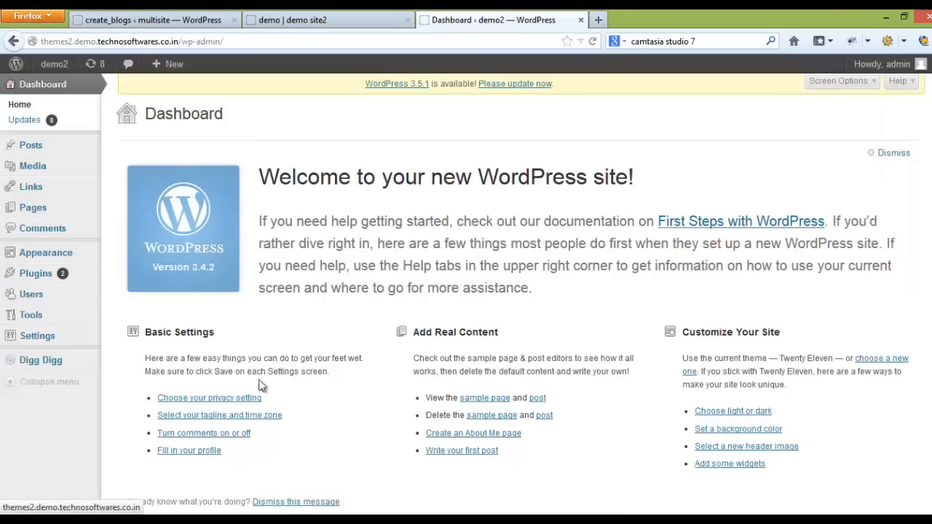
pyautogui.click(30, 145)
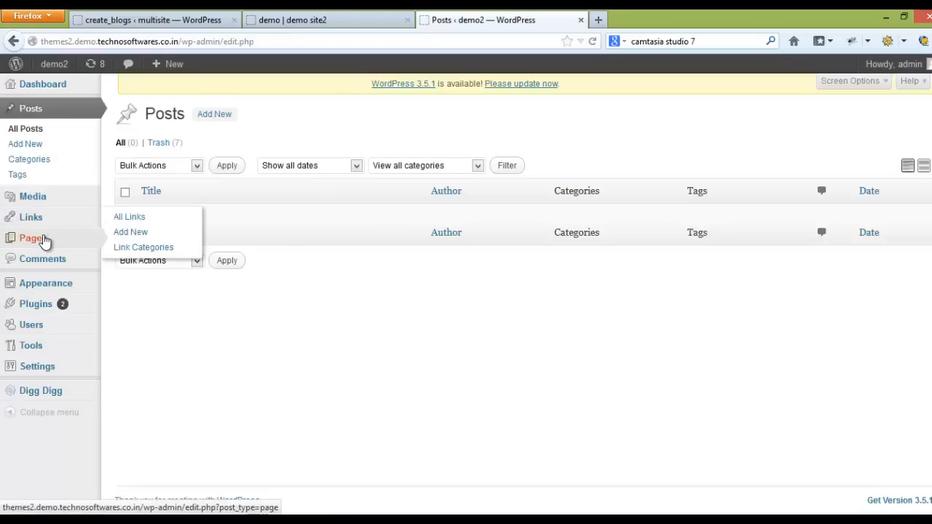
pyautogui.click(44, 241)
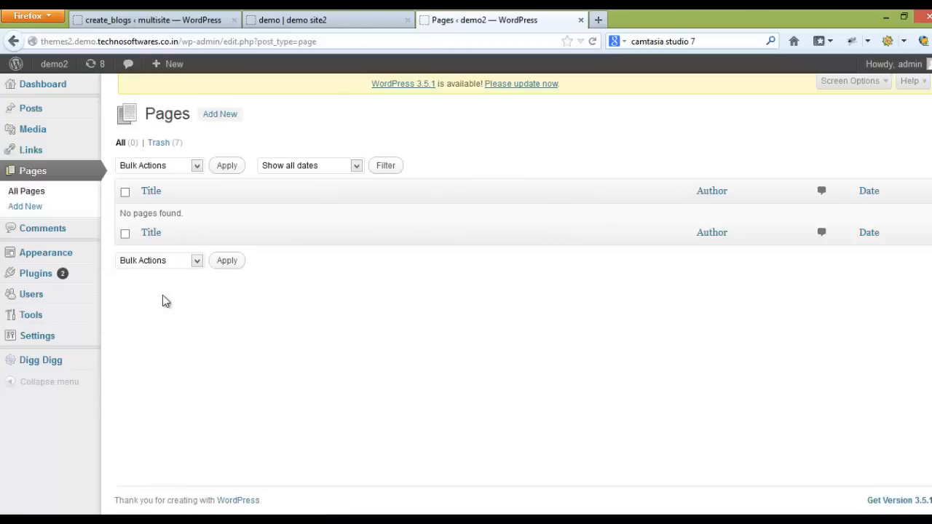
# Step: Apply the Activate to All bulk action to the BlueSky theme on the multisite's blog management page
pyautogui.click(169, 15)
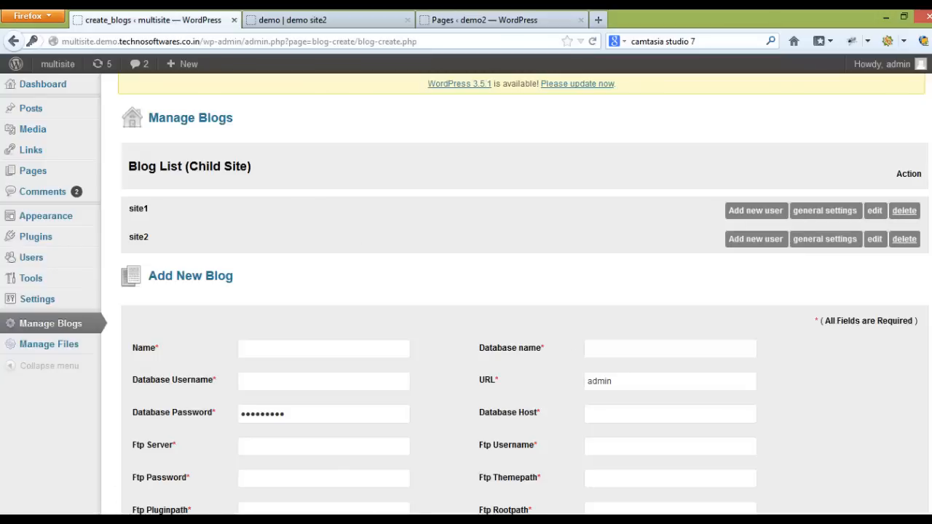
pyautogui.scroll(-6, 329, 280)
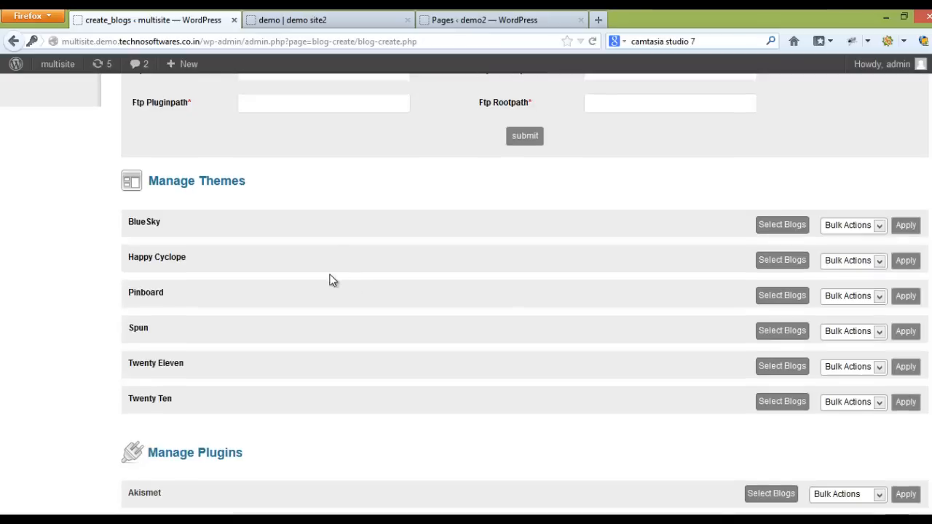
pyautogui.click(848, 228)
pyautogui.click(849, 254)
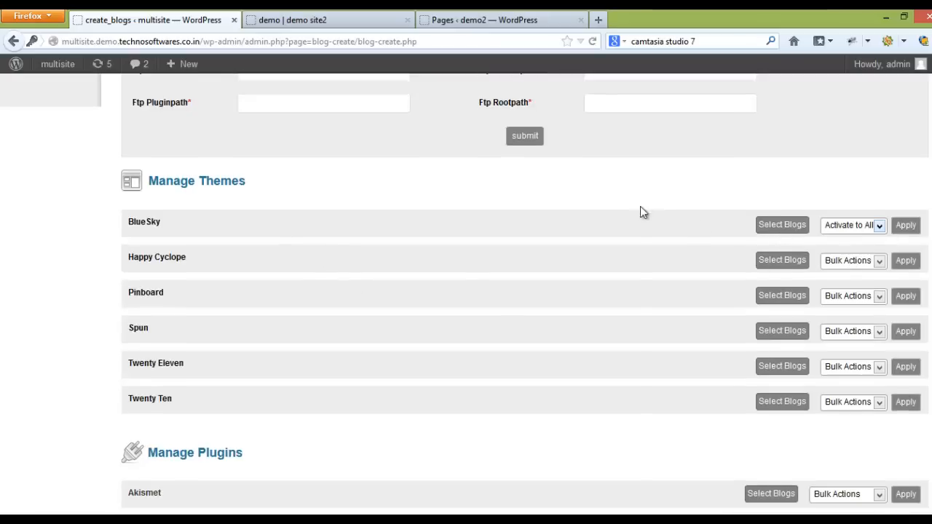
pyautogui.click(914, 232)
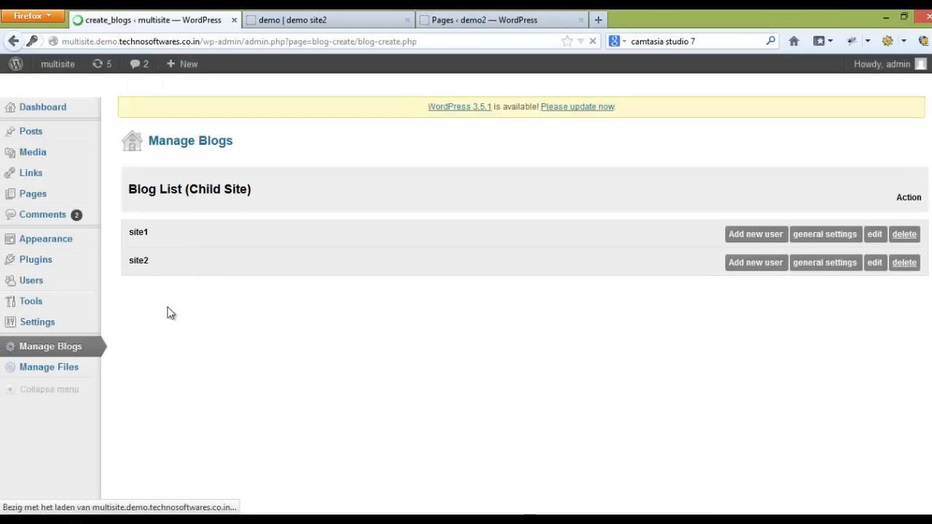
# Step: View the public front page of demo2 and reload the demo front page to check their theme
pyautogui.click(441, 27)
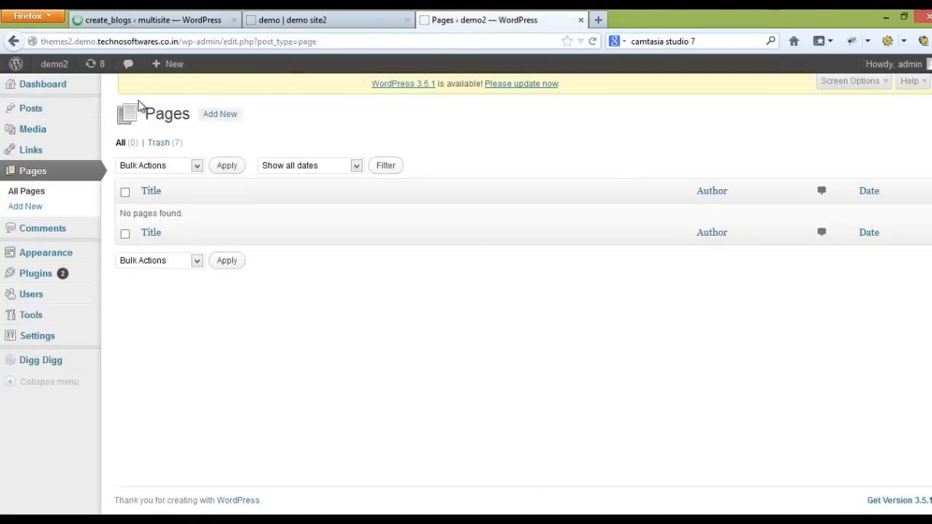
pyautogui.click(56, 67)
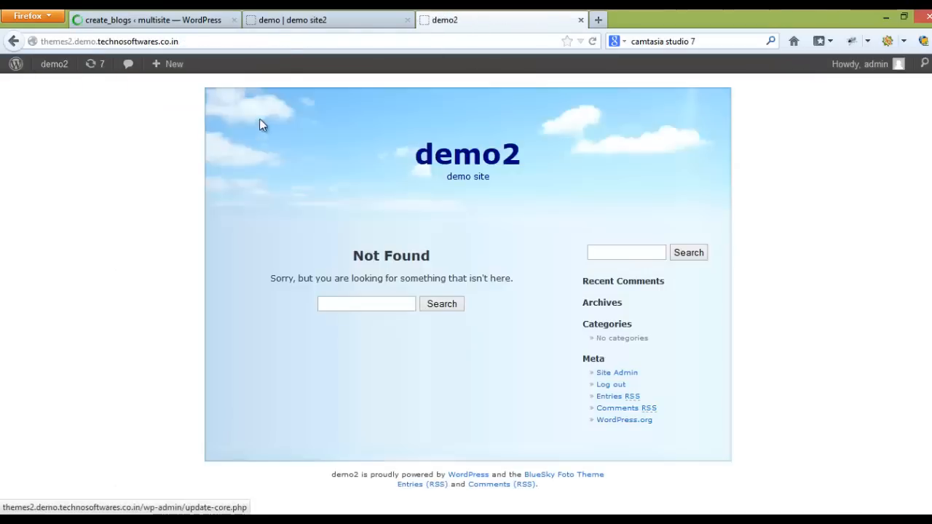
pyautogui.click(300, 27)
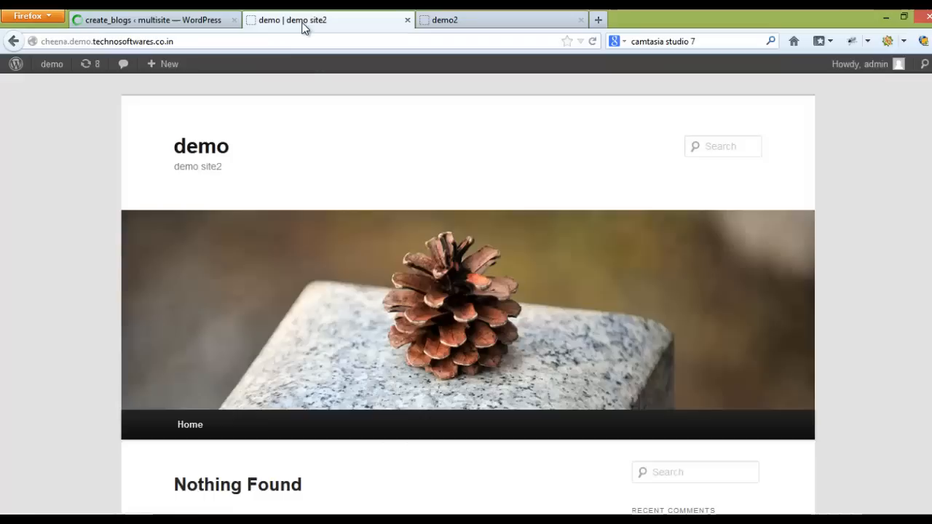
pyautogui.click(592, 41)
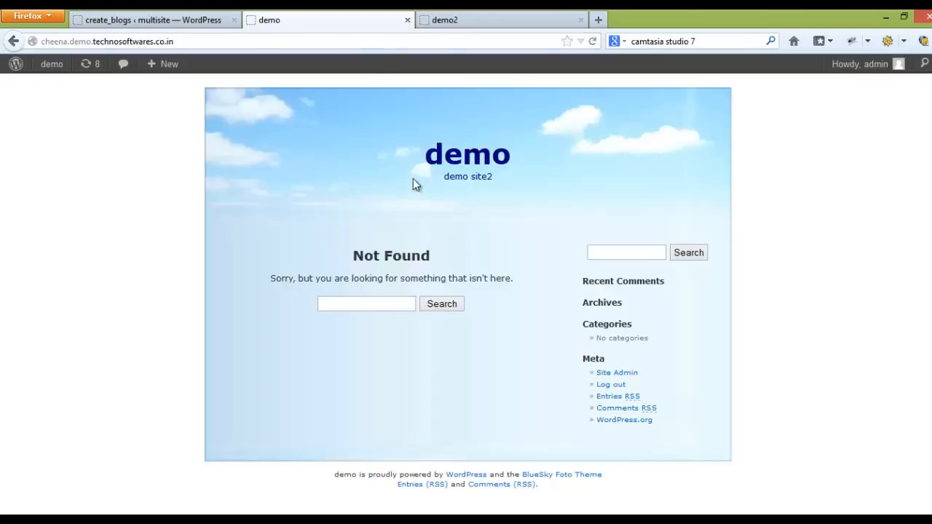
# Step: Activate the Twenty Eleven theme for site1 only from the multisite's theme management list
pyautogui.click(211, 23)
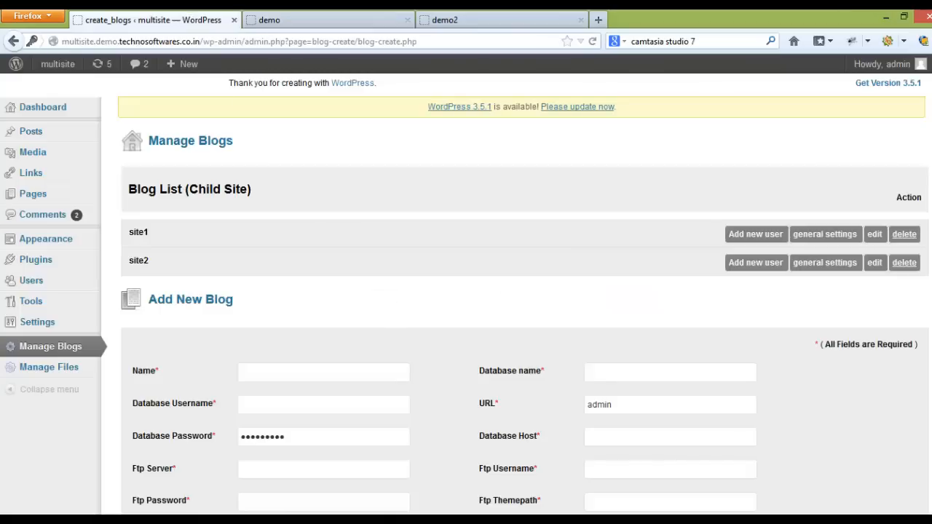
pyautogui.scroll(-9, 401, 271)
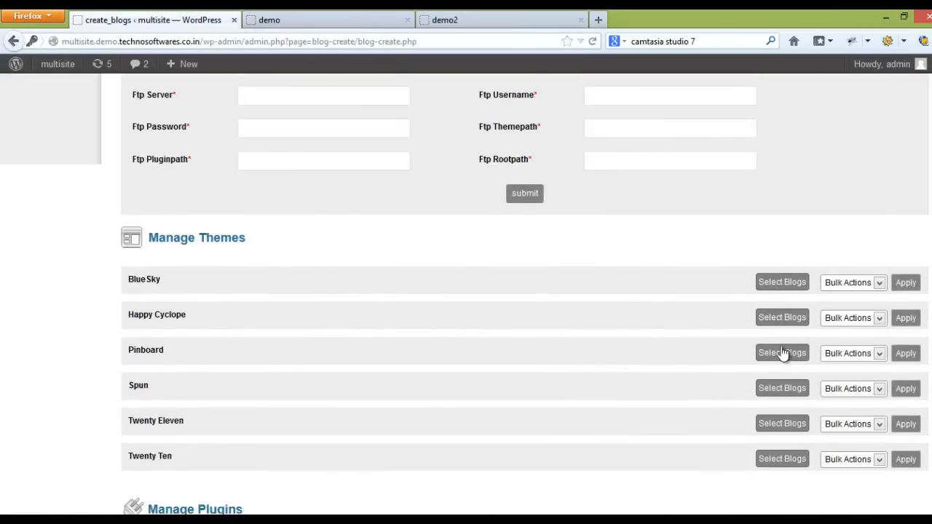
pyautogui.click(793, 424)
pyautogui.scroll(-2, 318, 466)
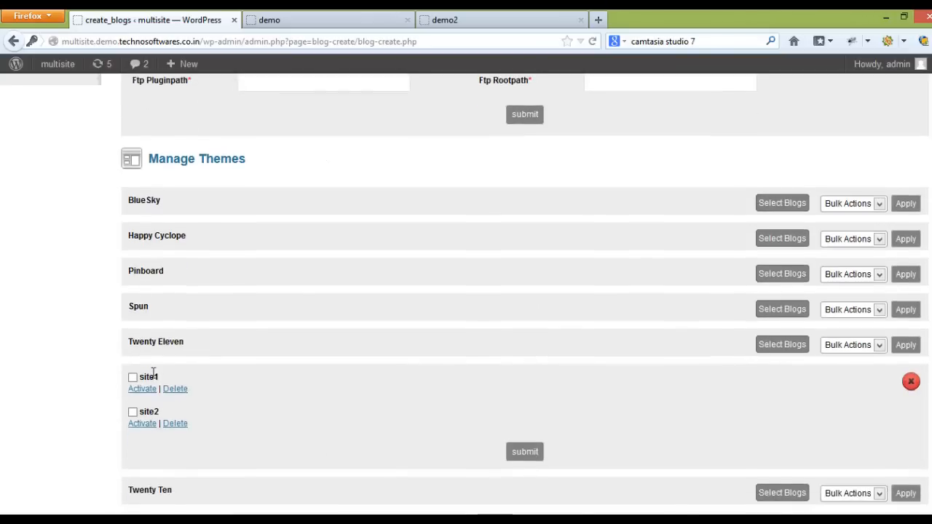
pyautogui.click(133, 377)
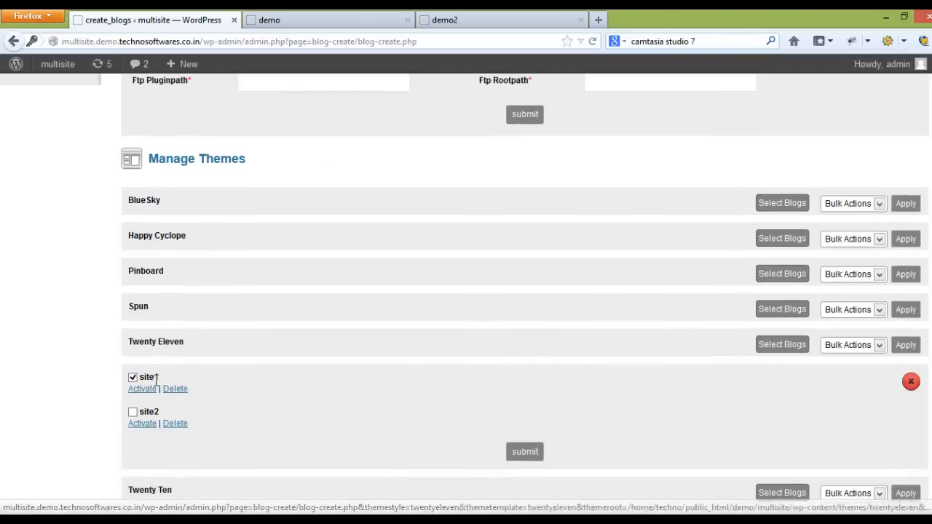
pyautogui.click(150, 392)
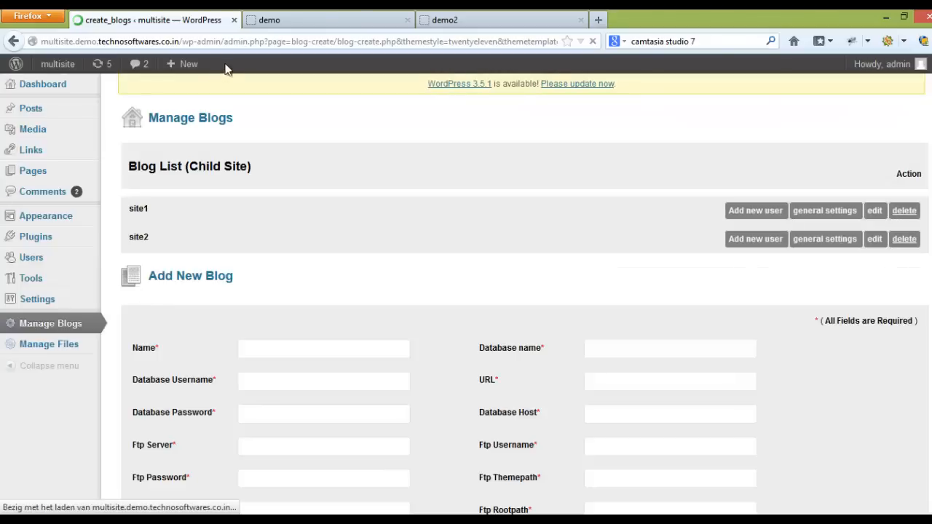
# Step: Reload the demo site's front page and look over its theme, header image and page content
pyautogui.click(335, 22)
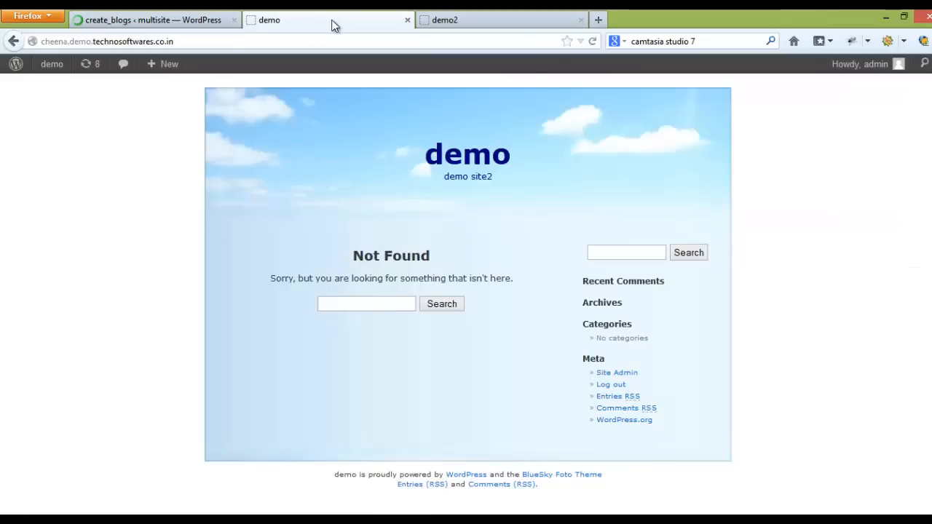
pyautogui.click(593, 42)
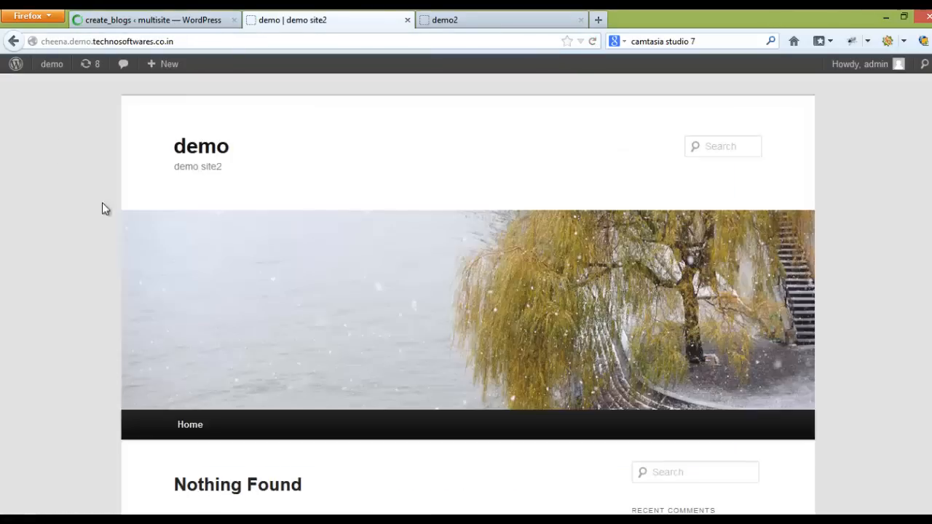
pyautogui.click(131, 248)
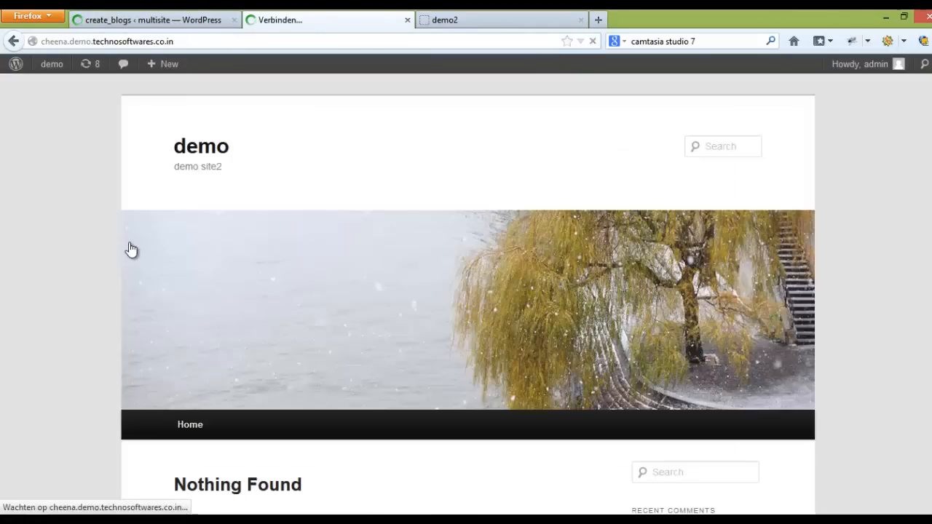
pyautogui.scroll(-4, 100, 287)
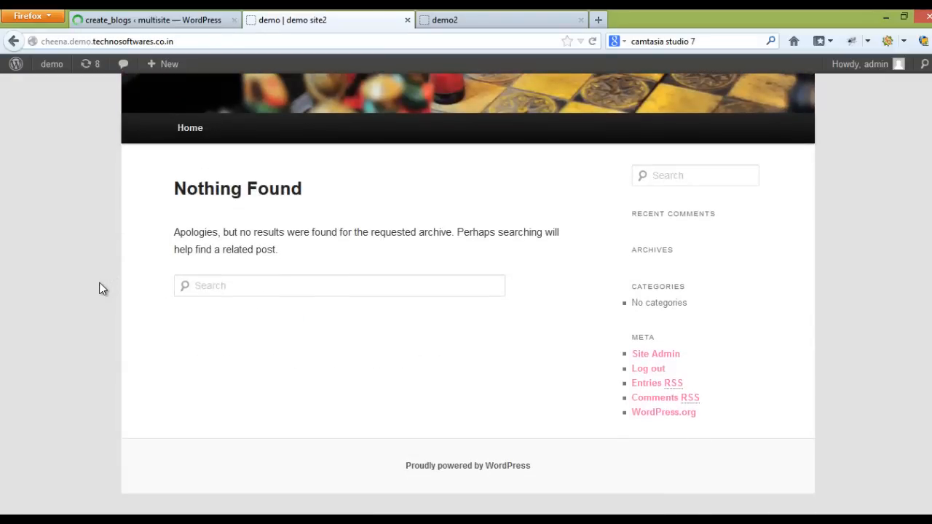
pyautogui.scroll(4, 100, 287)
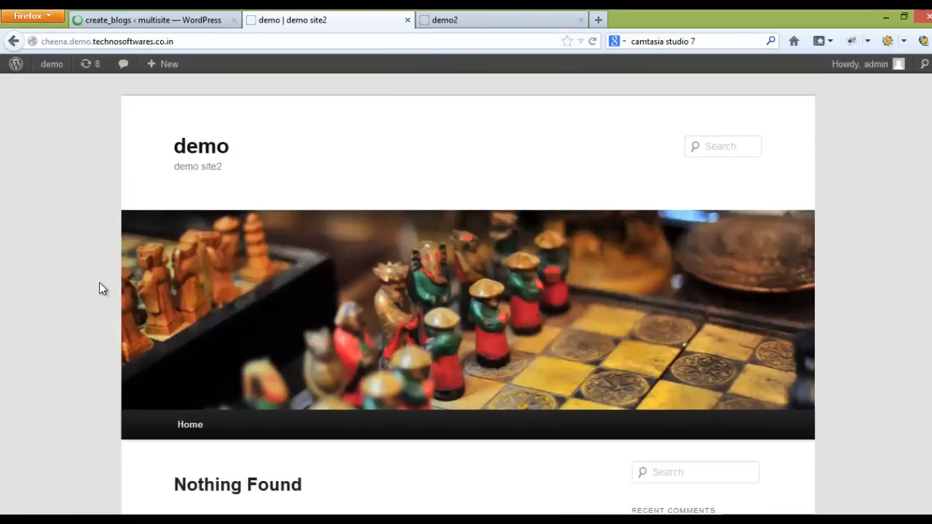
pyautogui.click(193, 301)
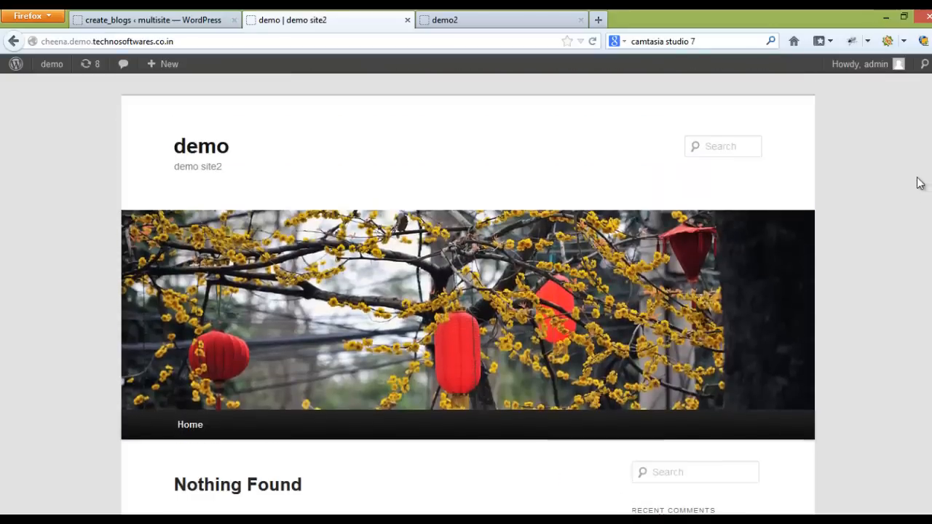
# Step: Show the blog selection for the Twenty Eleven theme in the multisite and examine the options for site1 and site2
pyautogui.click(217, 20)
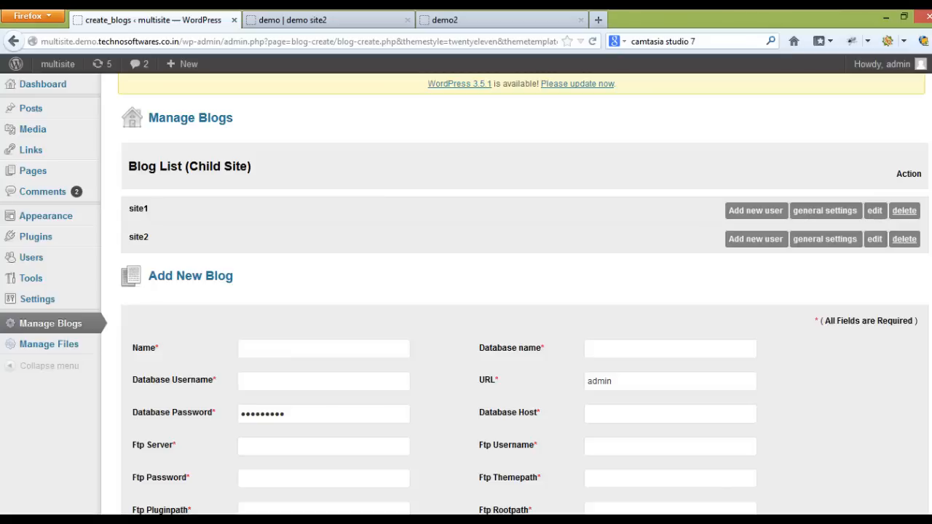
pyautogui.scroll(-5, 683, 349)
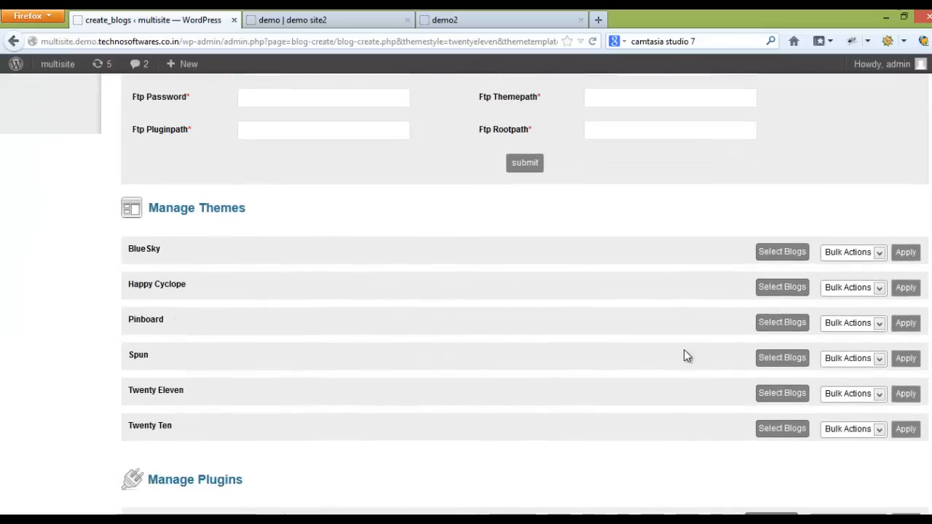
pyautogui.click(783, 394)
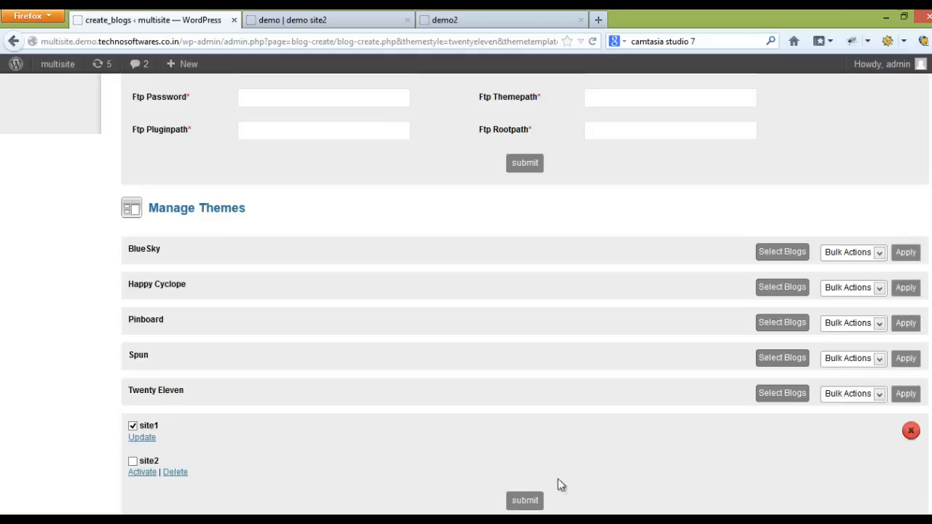
pyautogui.scroll(-1, 930, 210)
pyautogui.scroll(10, 929, 209)
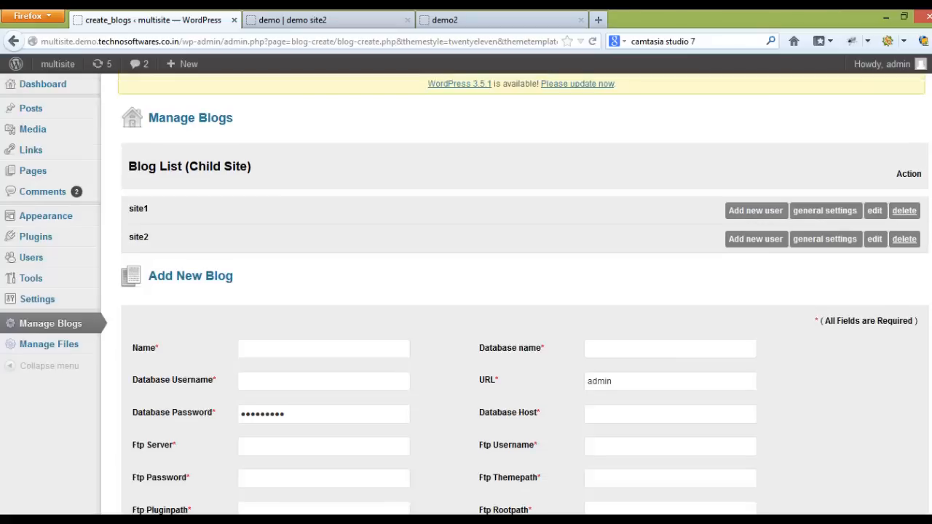
pyautogui.scroll(-6, 930, 210)
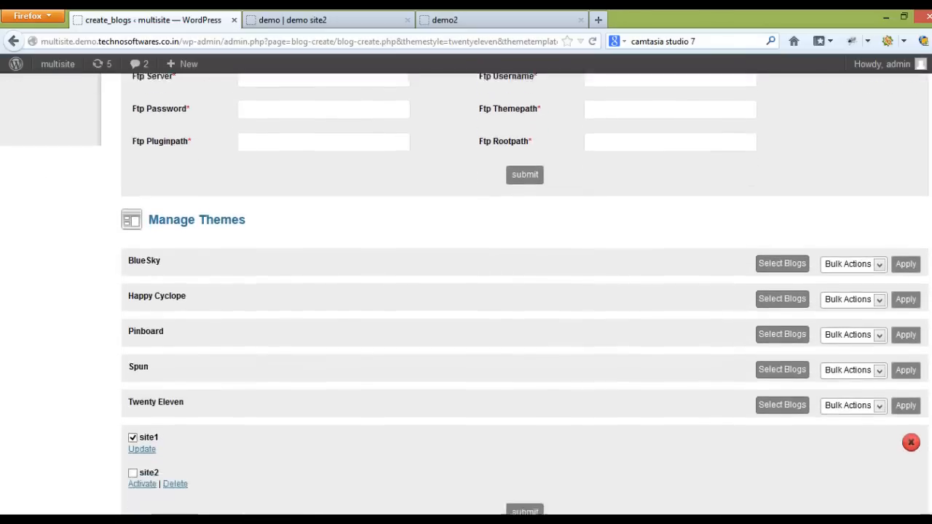
# Step: Open the form for installing a plugin in .zip format on the multisite
pyautogui.scroll(-3, 575, 421)
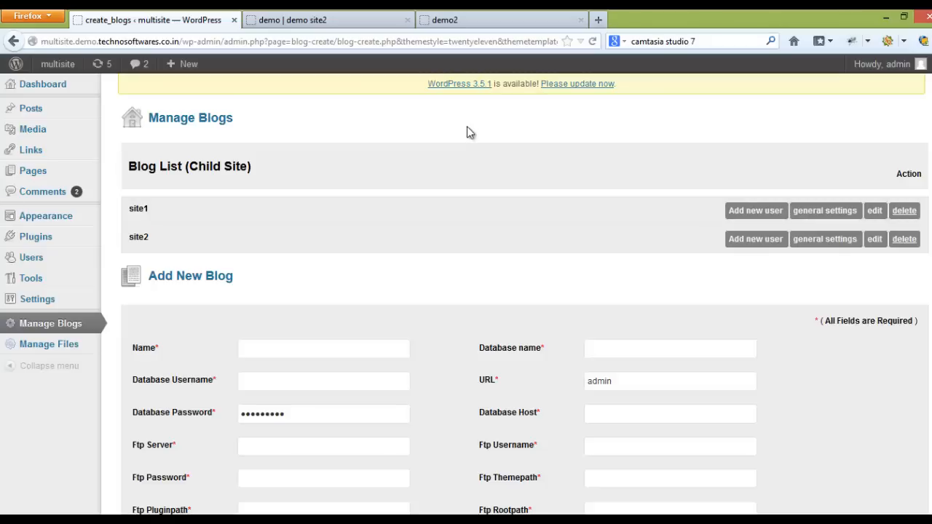
pyautogui.click(48, 242)
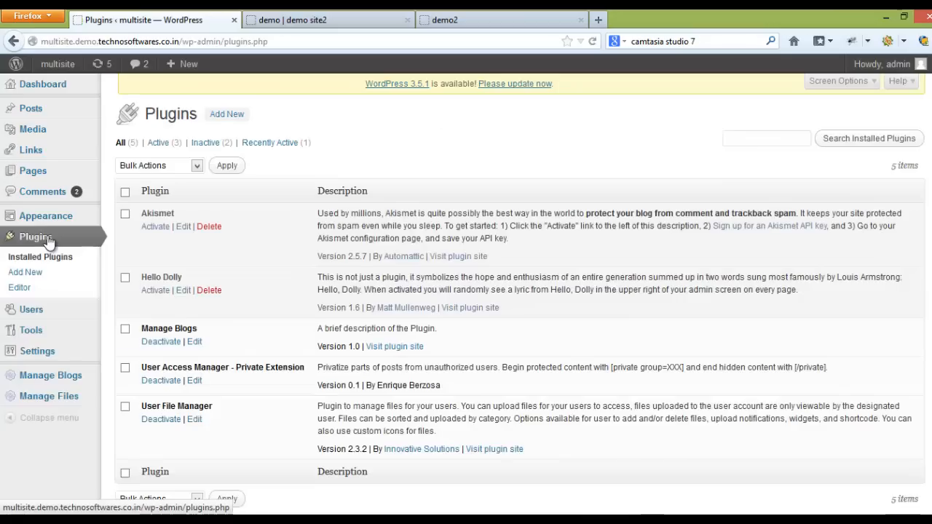
pyautogui.click(222, 114)
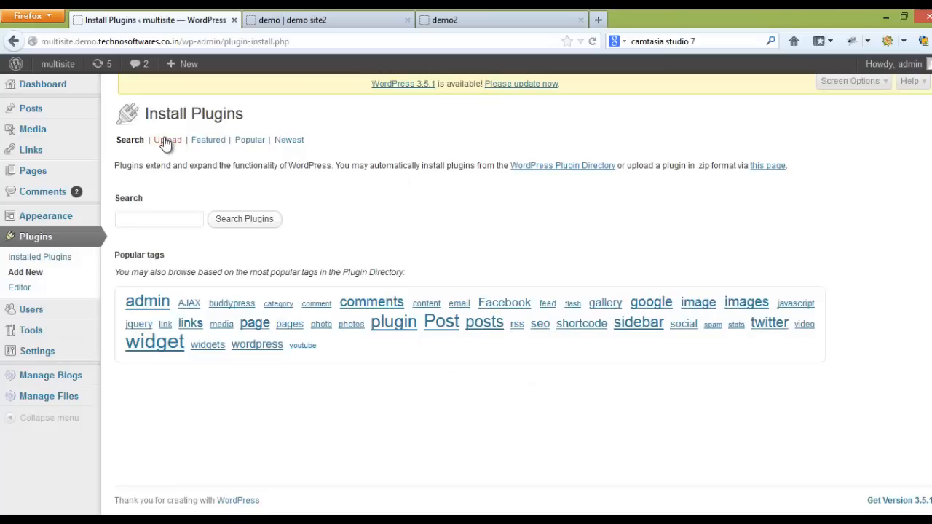
pyautogui.click(167, 142)
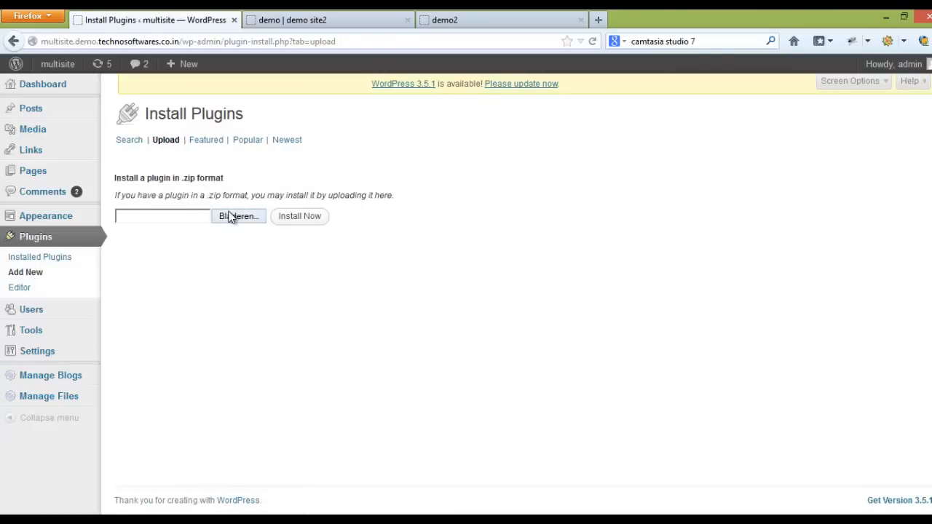
# Step: Upload couponazon.zip from the Dropbox folder mijnproducten/couponazon/product/version1.2 and install it on the multisite
pyautogui.click(230, 217)
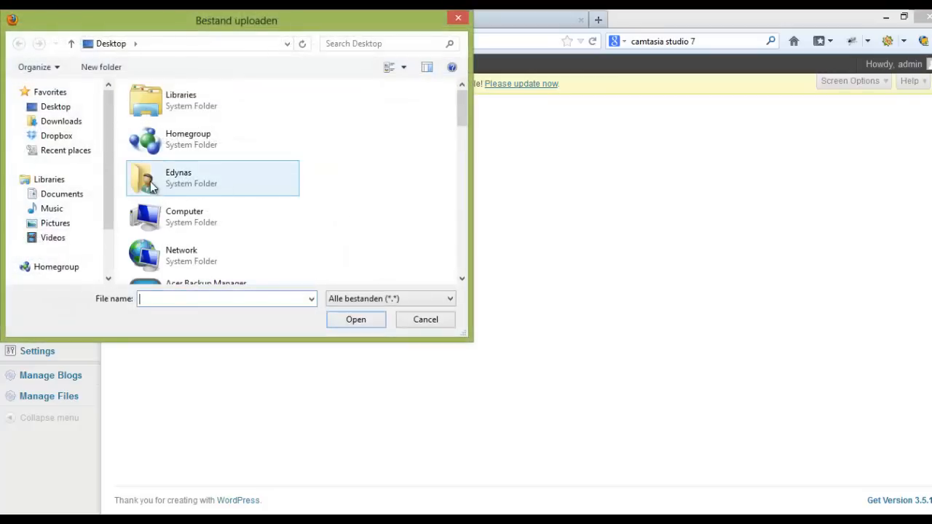
pyautogui.doubleClick(153, 188)
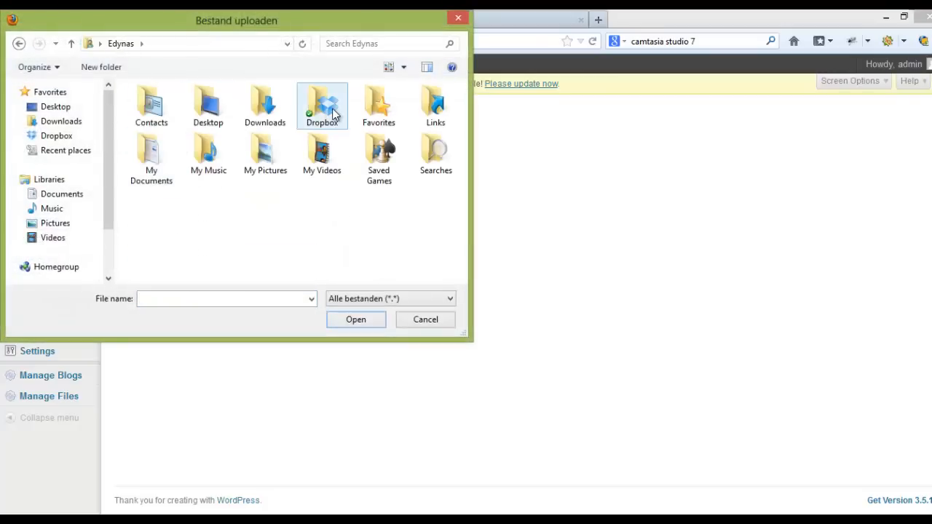
pyautogui.doubleClick(333, 113)
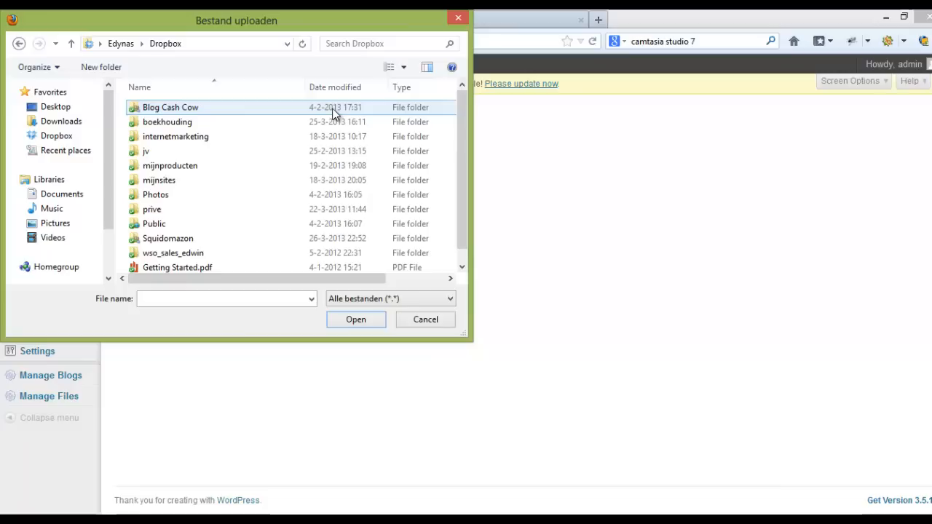
pyautogui.doubleClick(181, 168)
pyautogui.click(255, 238)
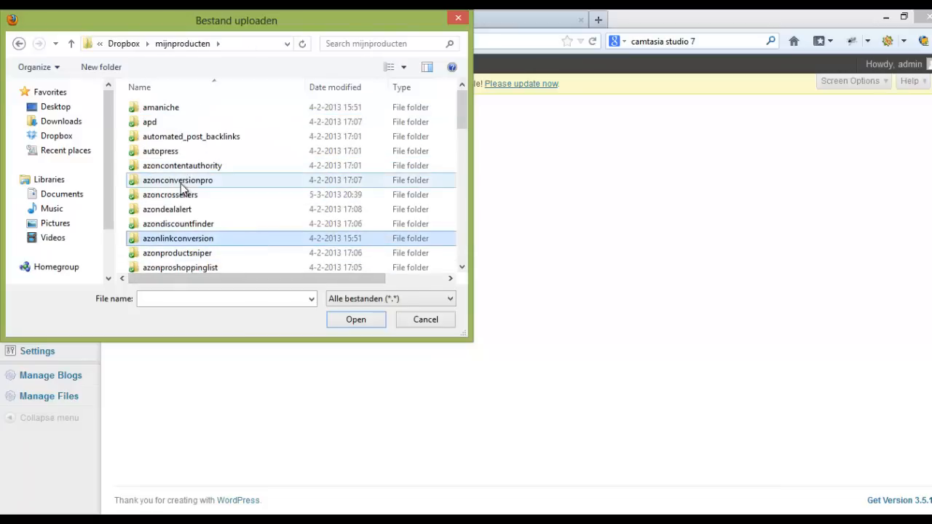
pyautogui.scroll(-4, 181, 185)
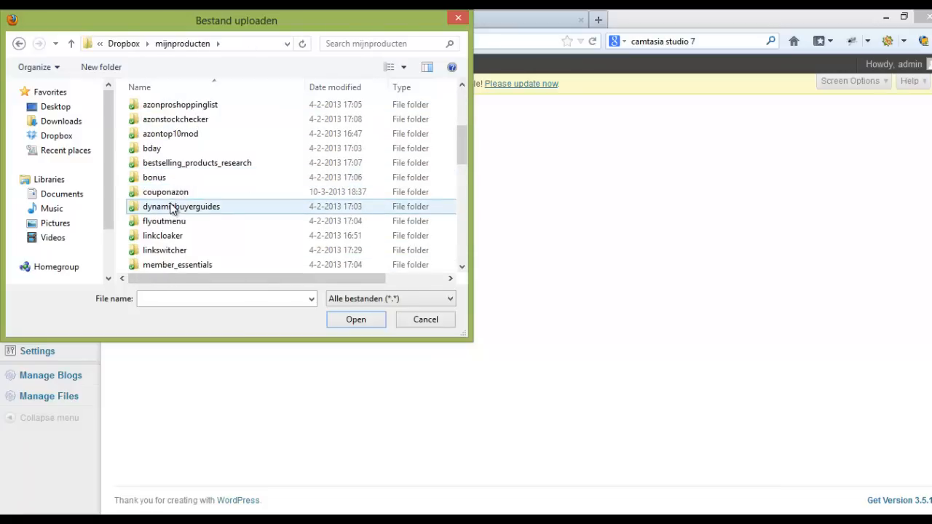
pyautogui.doubleClick(169, 194)
pyautogui.click(160, 125)
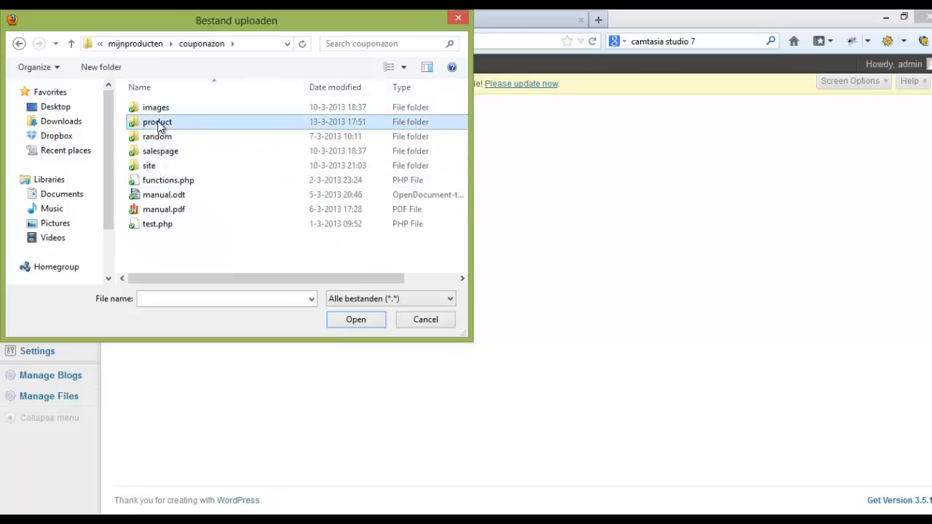
pyautogui.doubleClick(161, 124)
pyautogui.doubleClick(158, 194)
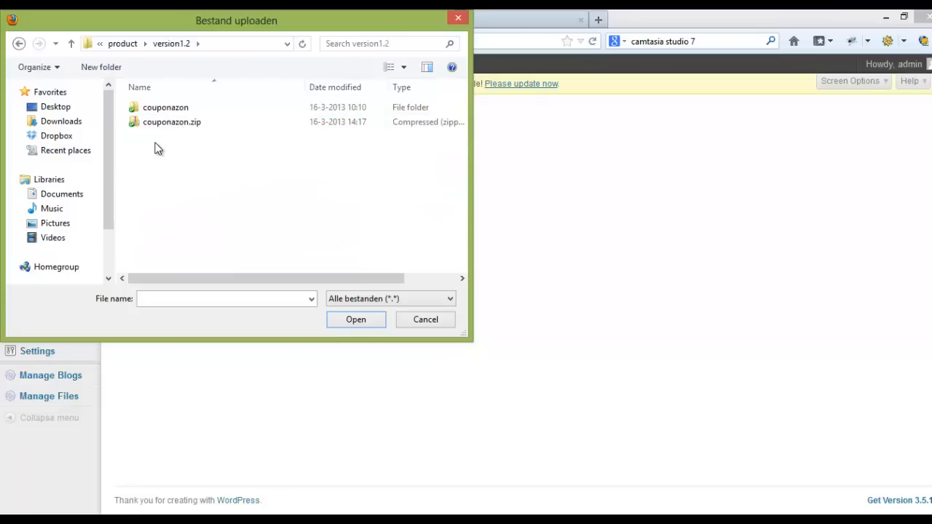
pyautogui.doubleClick(156, 124)
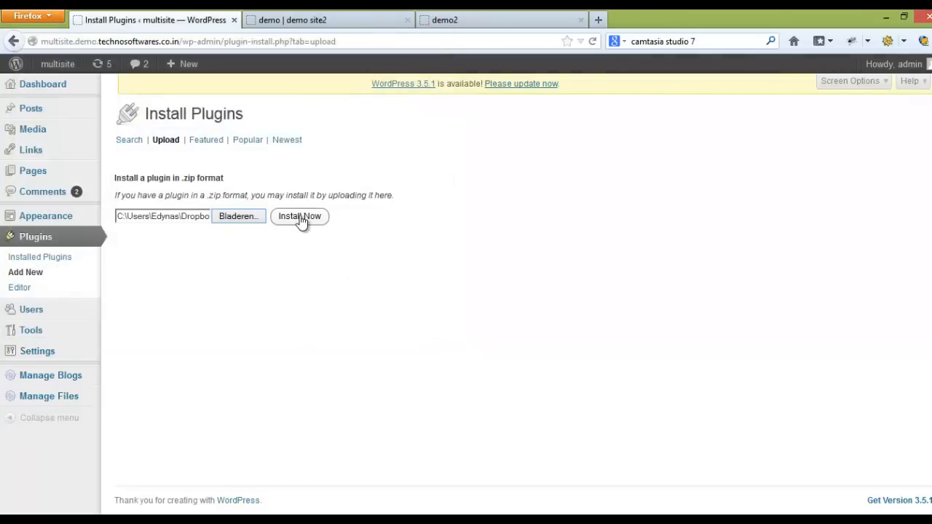
pyautogui.click(300, 218)
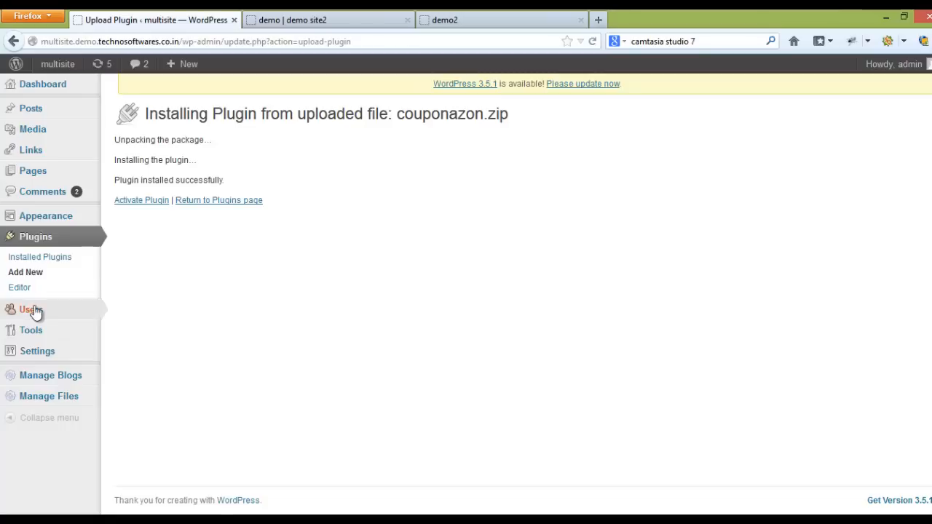
# Step: Show the blog selection for the CouponAzon plugin in Manage Blogs and look over its bulk actions and per-site options
pyautogui.click(65, 377)
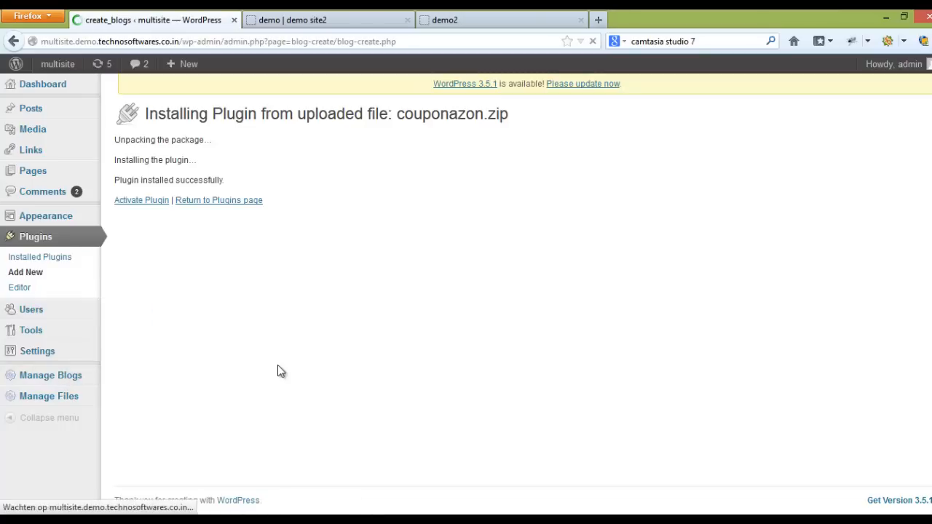
pyautogui.scroll(-5, 335, 362)
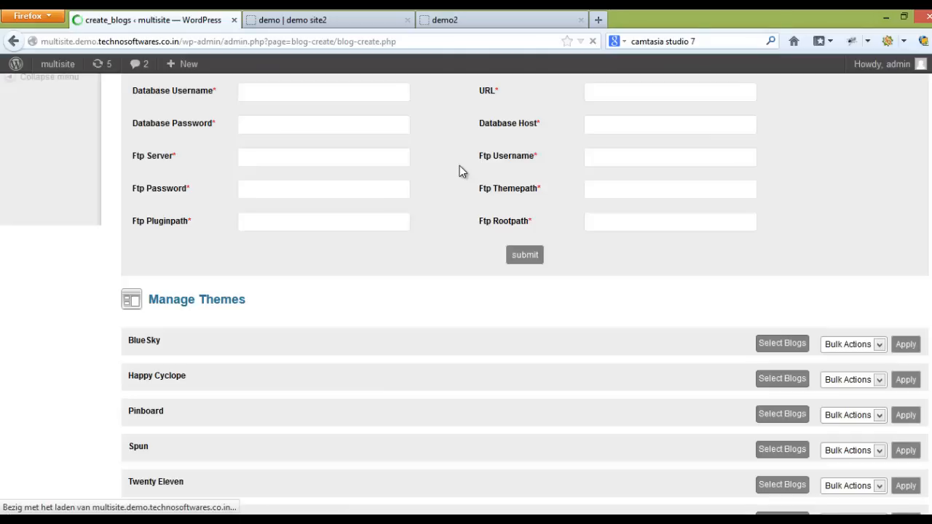
pyautogui.scroll(-8, 466, 294)
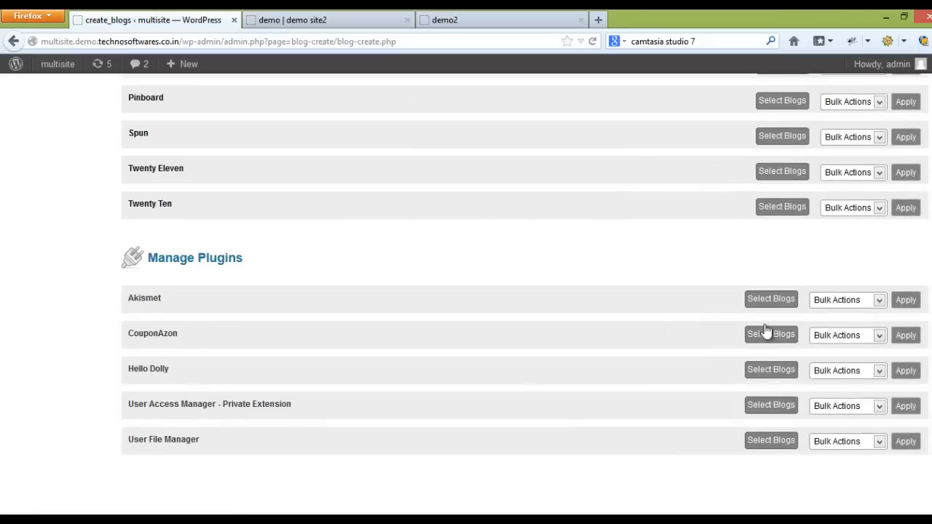
pyautogui.click(829, 335)
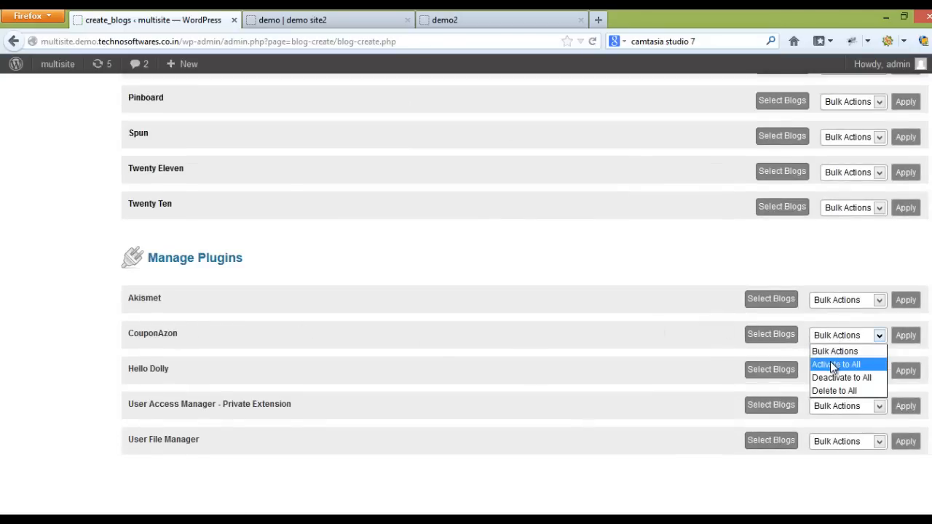
pyautogui.click(177, 335)
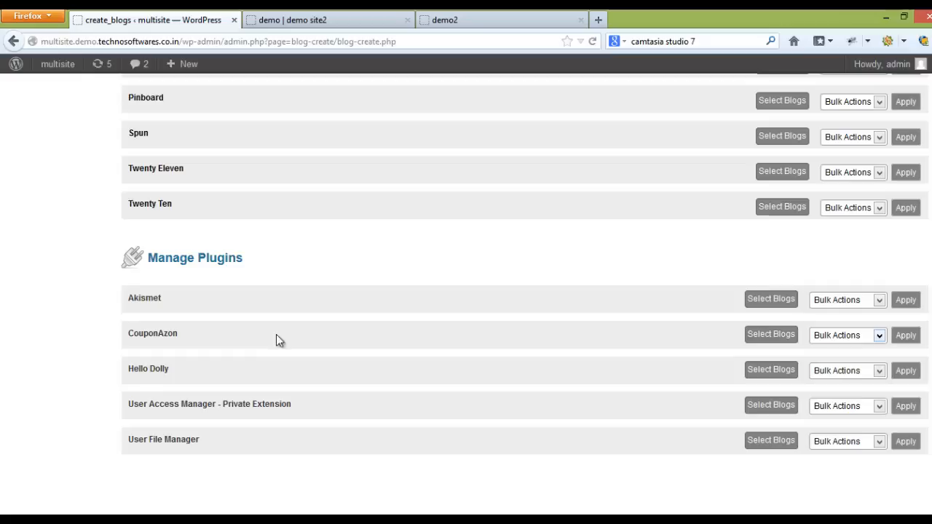
pyautogui.click(760, 336)
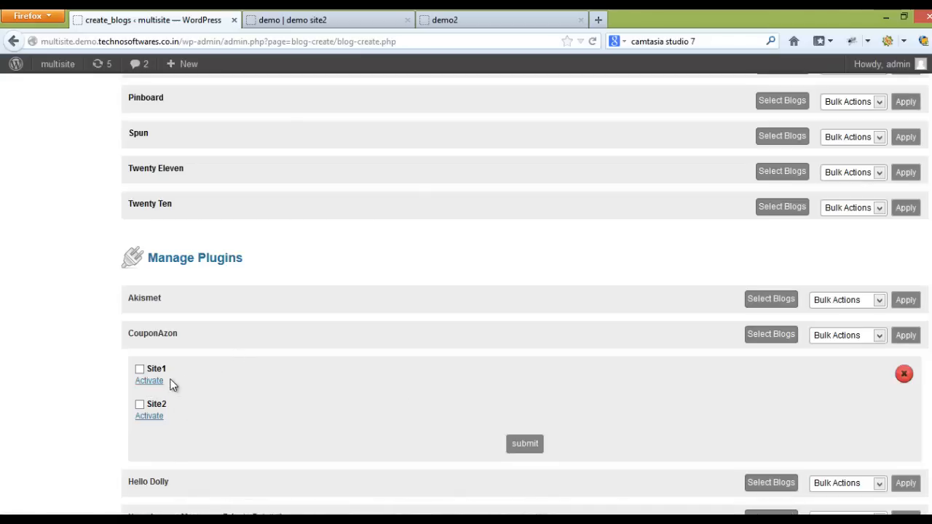
# Step: Activate the CouponAzon plugin on all child sites with the bulk action Activate to All
pyautogui.click(828, 336)
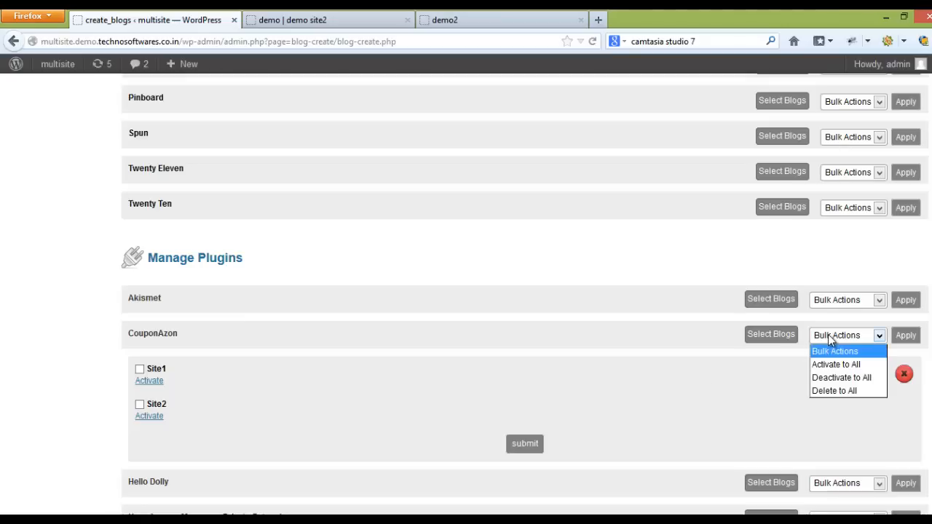
pyautogui.click(842, 365)
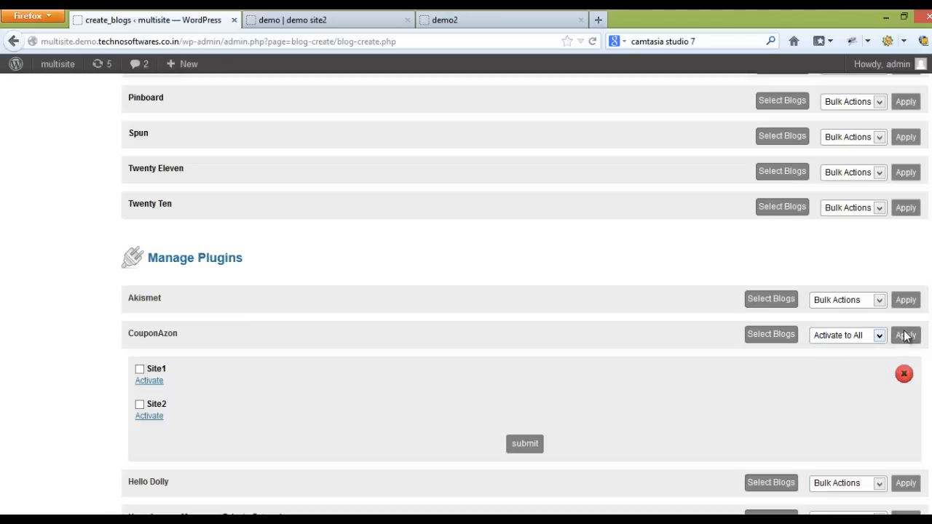
pyautogui.click(907, 336)
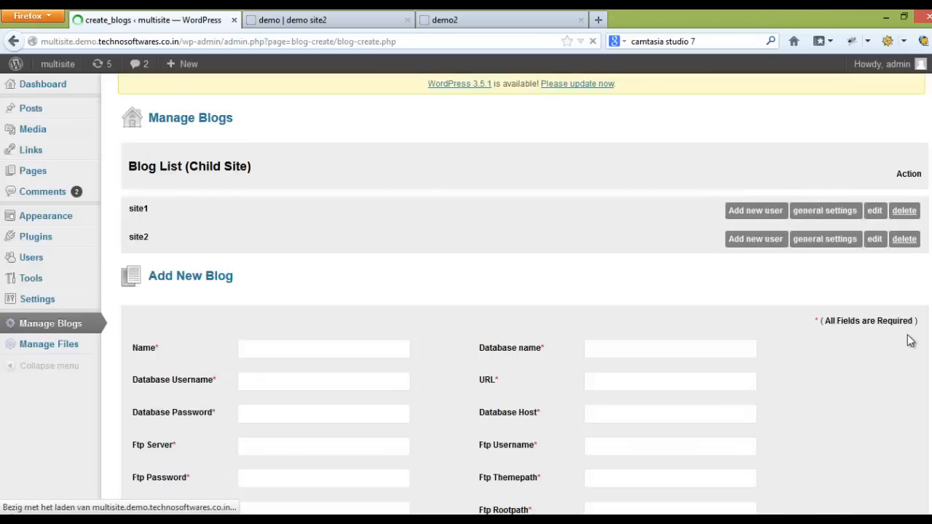
# Step: Open the admin dashboards of the demo and demo2 sites and check demo's admin menu for CouponAzon
pyautogui.click(284, 20)
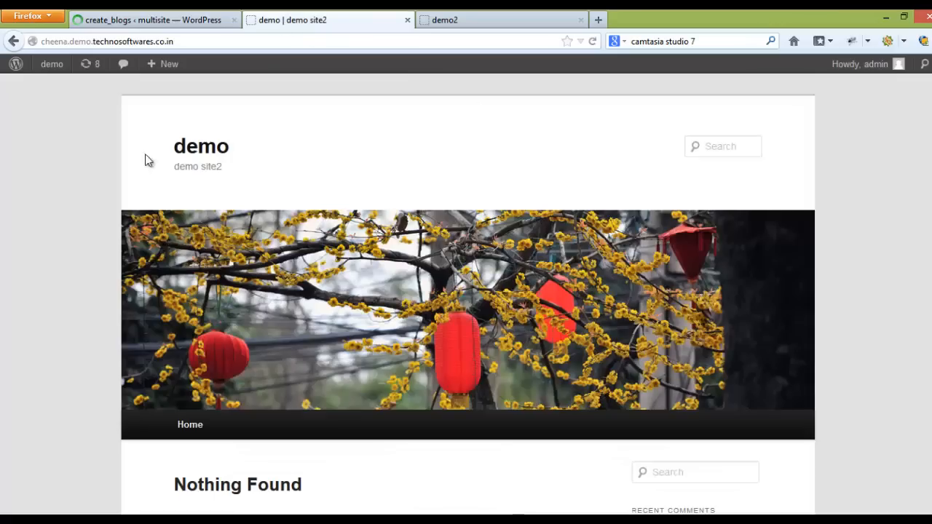
pyautogui.click(57, 66)
pyautogui.click(491, 22)
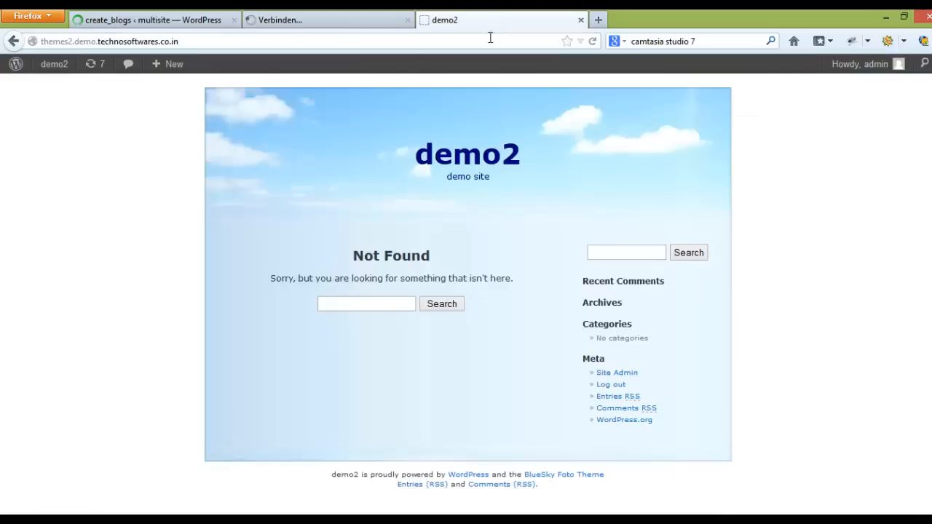
pyautogui.click(51, 65)
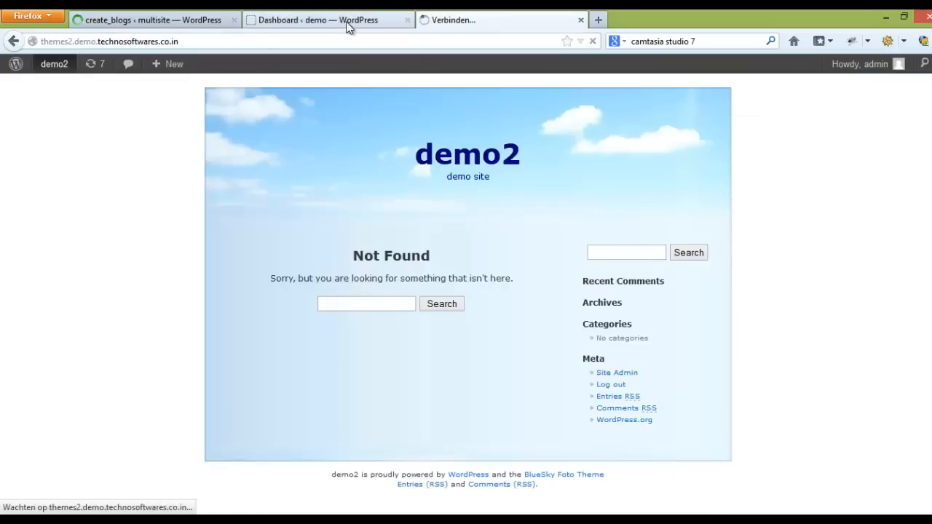
pyautogui.click(347, 22)
pyautogui.moveTo(58, 361)
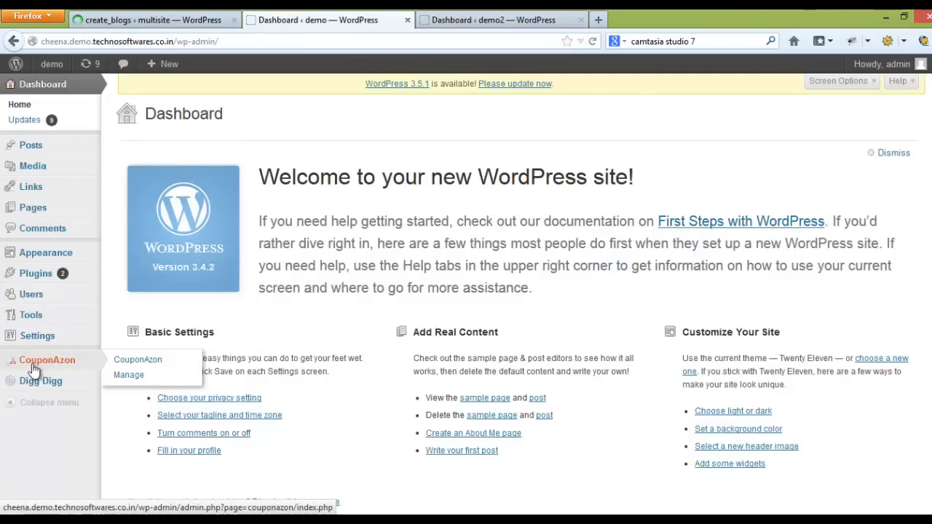
# Step: Check demo2's admin menu and its list of installed plugins for CouponAzon
pyautogui.click(449, 27)
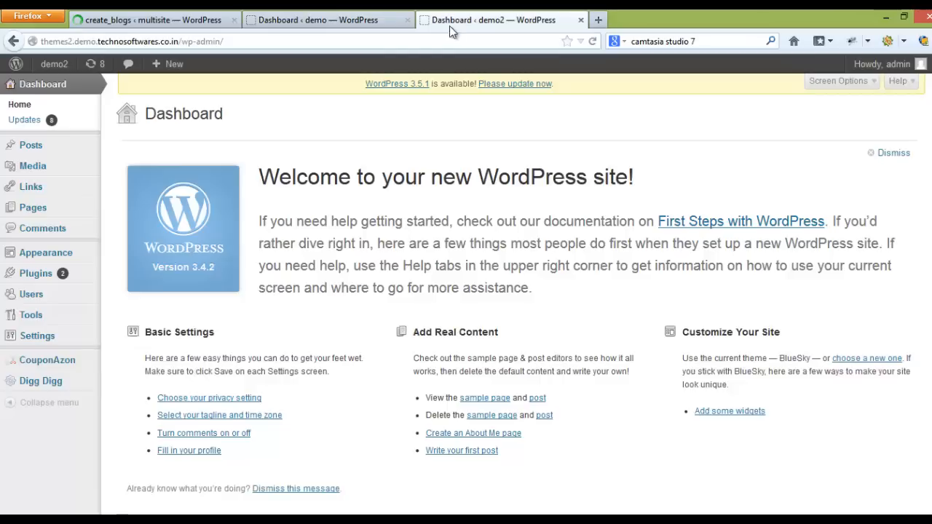
pyautogui.moveTo(67, 366)
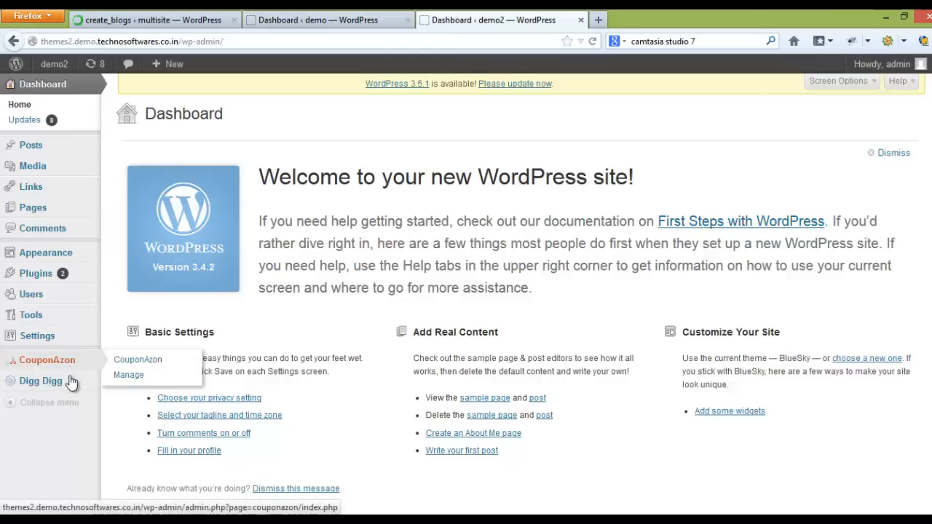
pyautogui.click(43, 279)
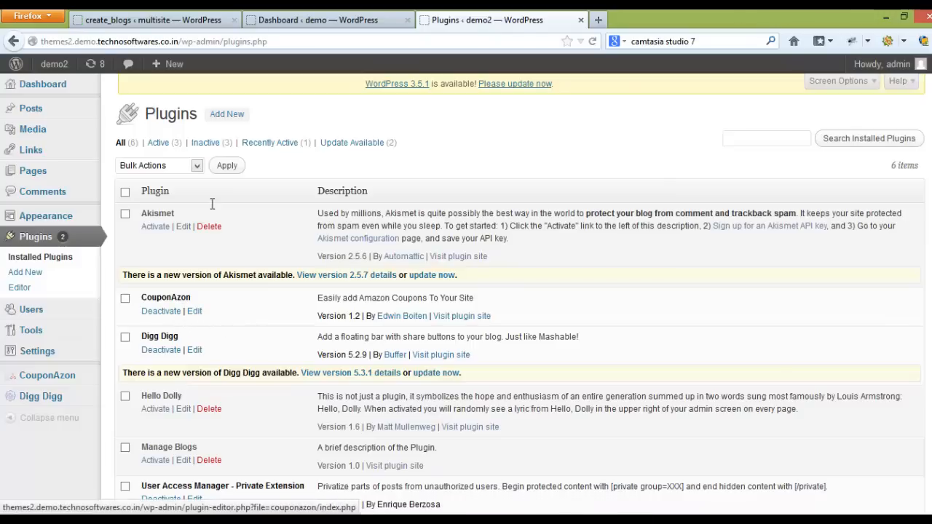
# Step: Return to the multisite's plugin management list and examine CouponAzon's update and deactivate options for Site1 and Site2 and its bulk actions
pyautogui.click(102, 21)
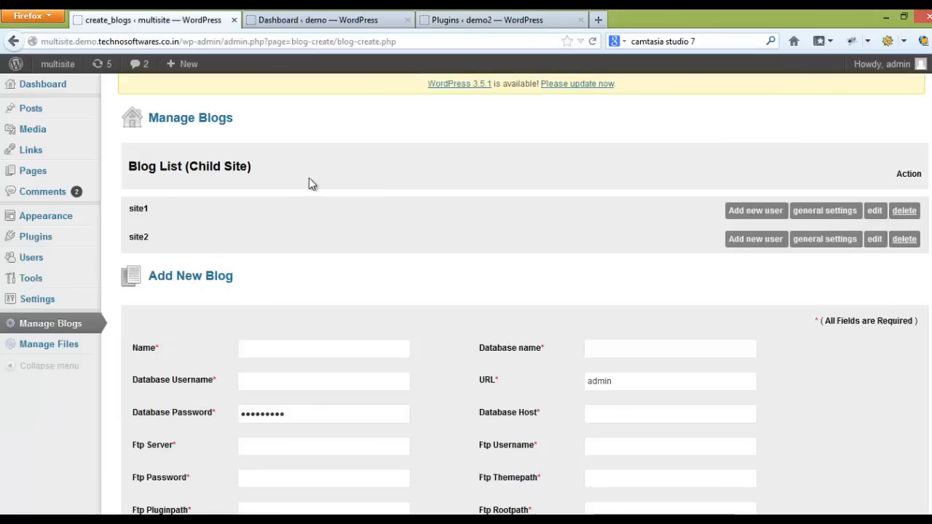
pyautogui.scroll(-2, 309, 179)
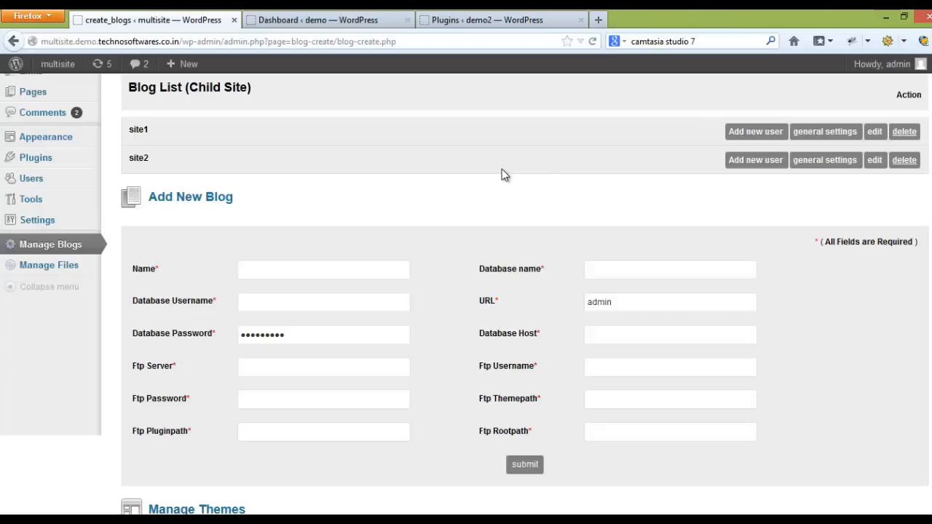
pyautogui.scroll(-7, 425, 392)
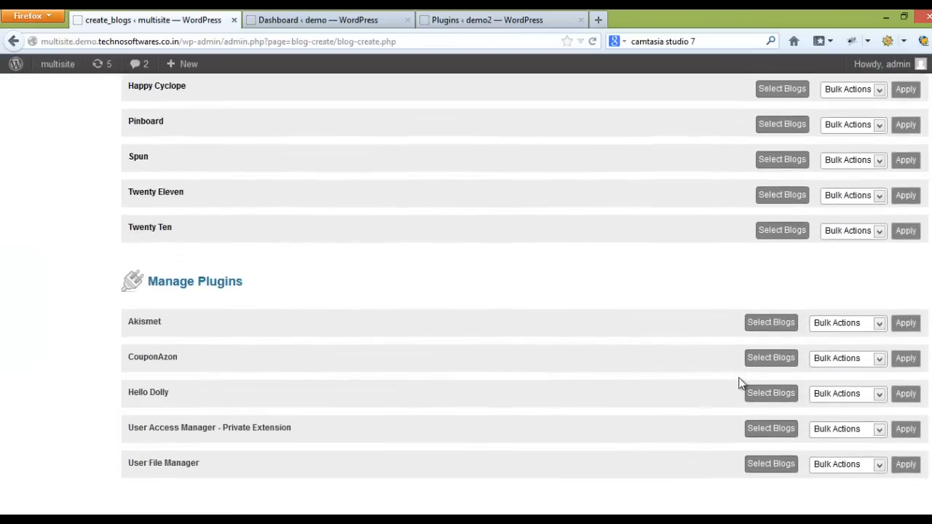
pyautogui.click(757, 362)
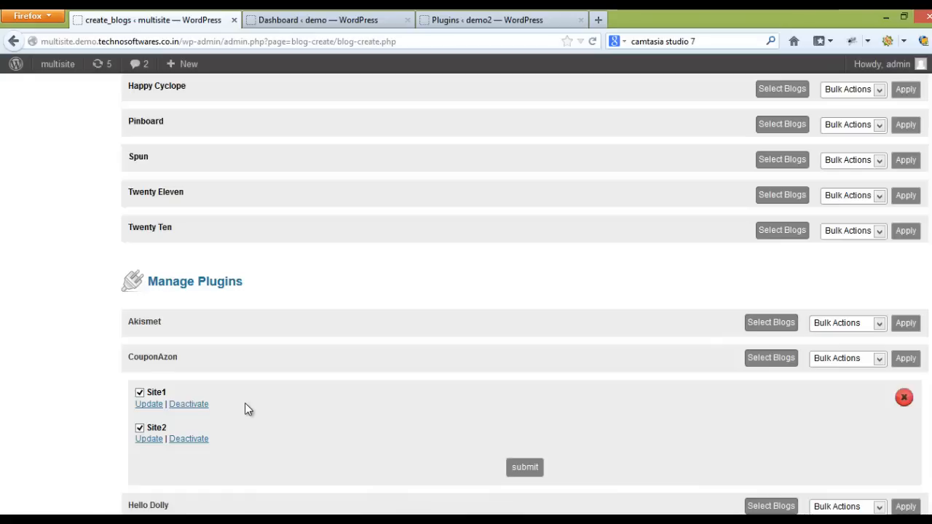
pyautogui.click(828, 360)
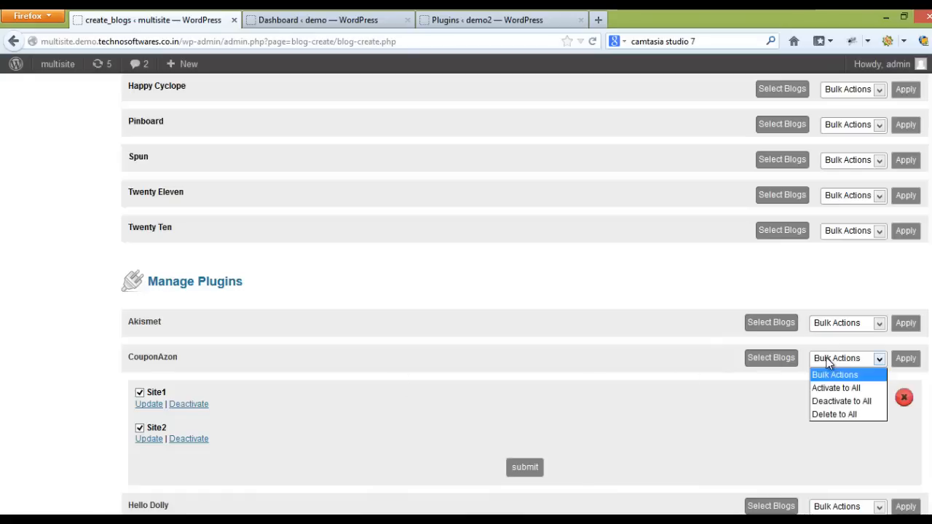
pyautogui.click(535, 357)
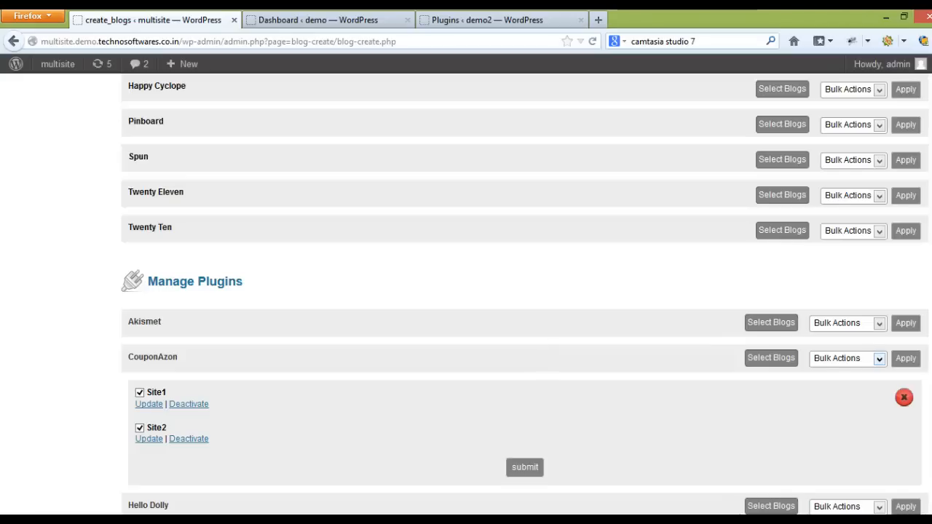
# Step: Examine the form for adding a new user to site1 in the child site list, and close it
pyautogui.scroll(-2, 879, 358)
pyautogui.scroll(9, 879, 358)
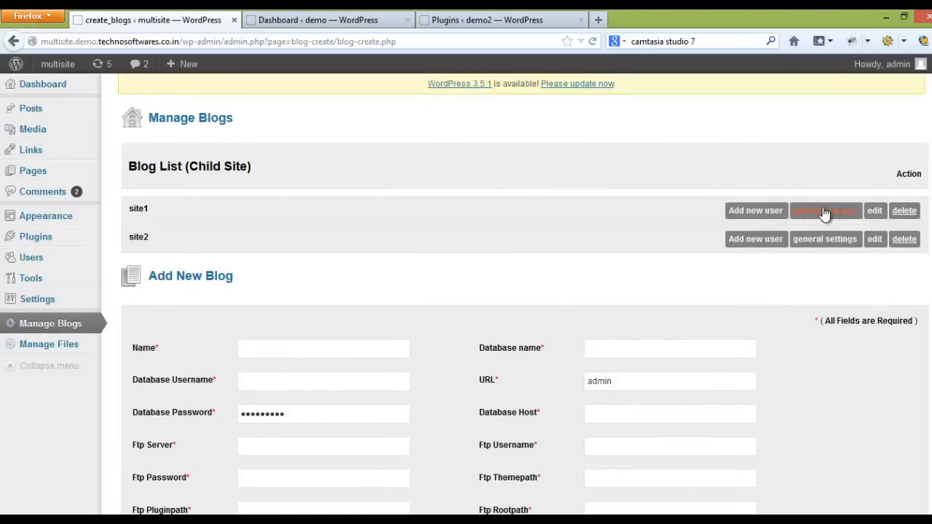
pyautogui.click(741, 213)
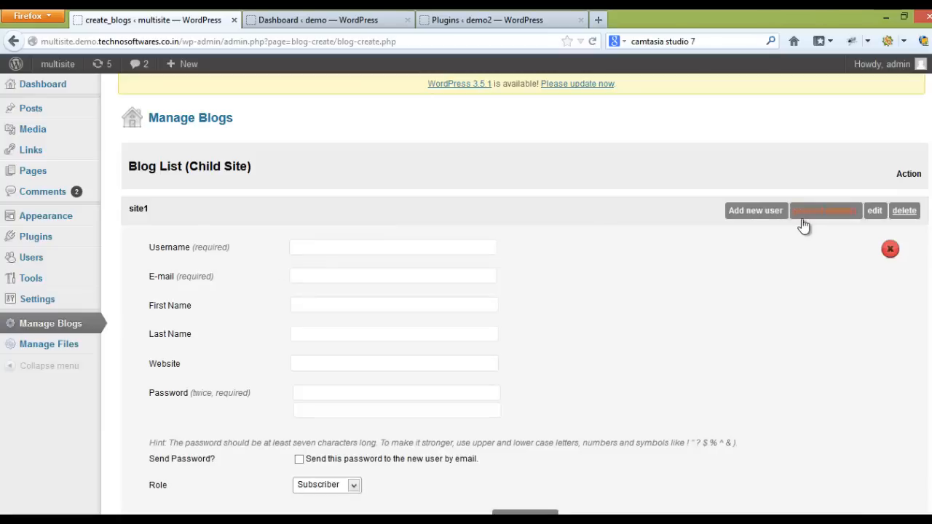
pyautogui.click(890, 250)
# Step: Set site1's site title to "Test site 1" in its general settings and submit the change
pyautogui.click(841, 213)
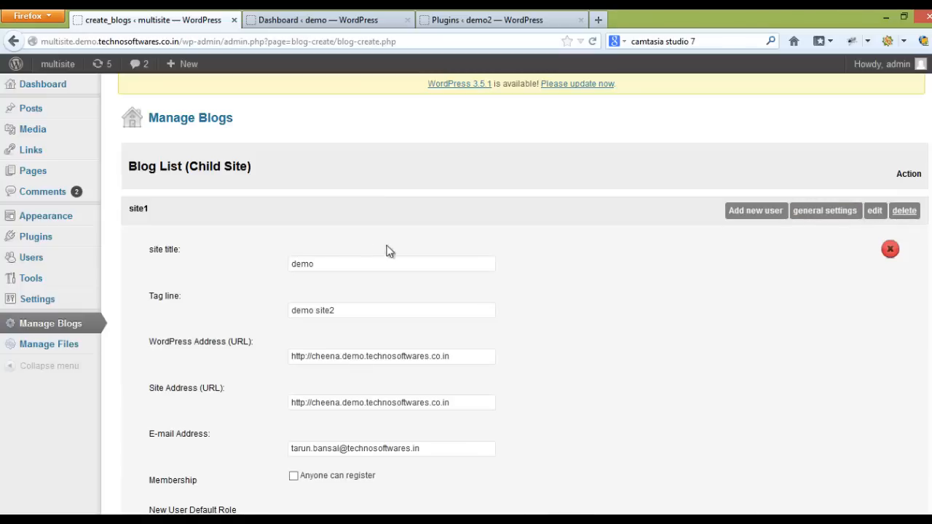
pyautogui.moveTo(343, 264); pyautogui.dragTo(189, 264)
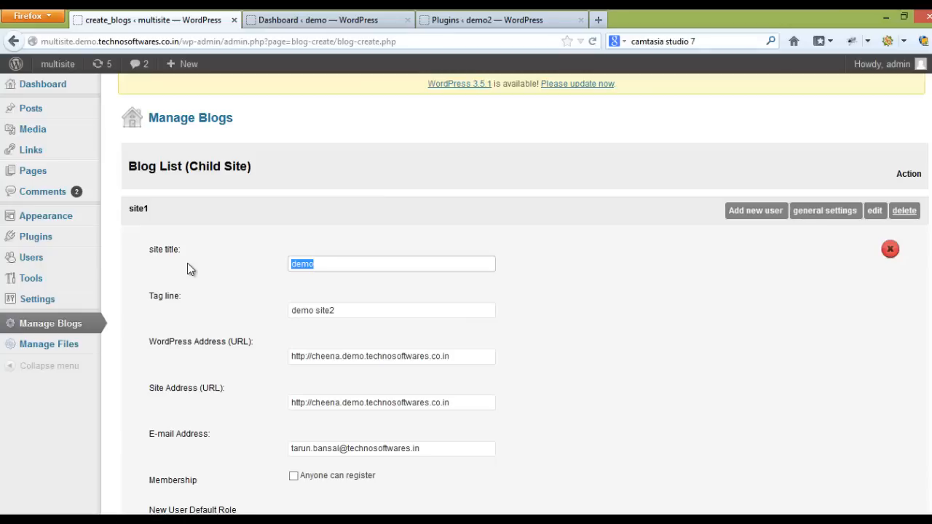
pyautogui.write('Test ')
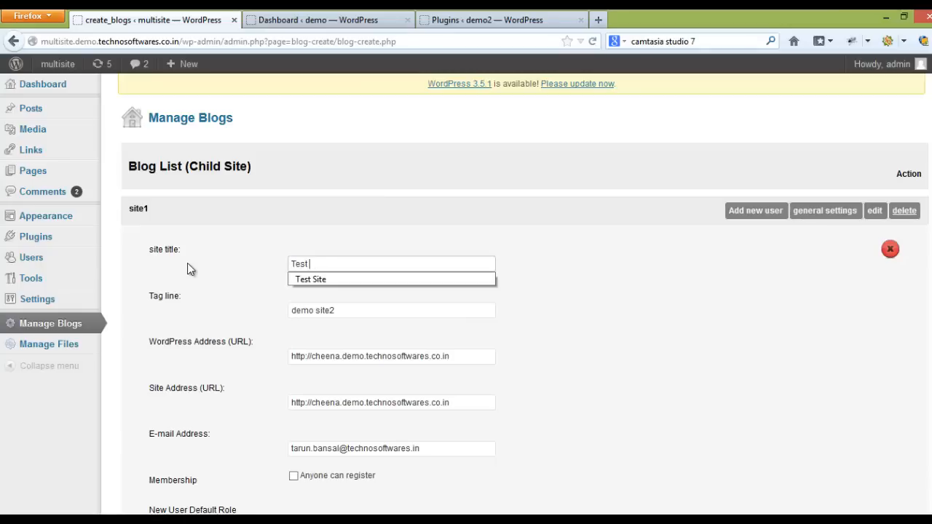
pyautogui.write('site 1')
pyautogui.click(210, 271)
pyautogui.scroll(-5, 215, 275)
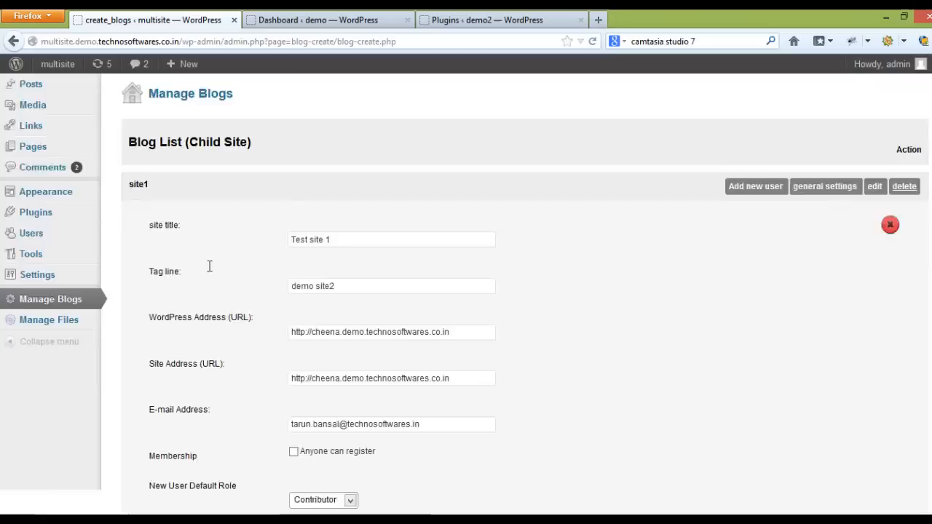
pyautogui.click(518, 459)
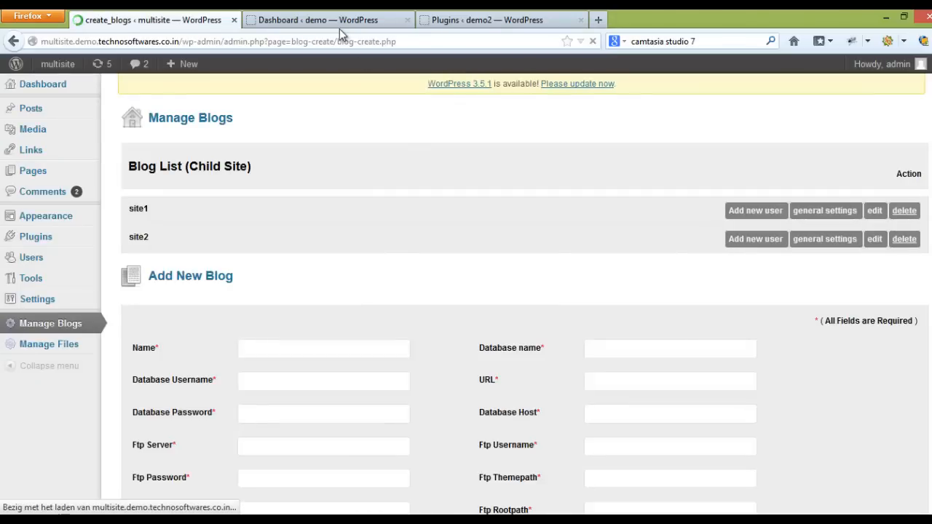
# Step: Reload the first child site's dashboard and open its front page to check the site title
pyautogui.click(338, 27)
pyautogui.click(592, 41)
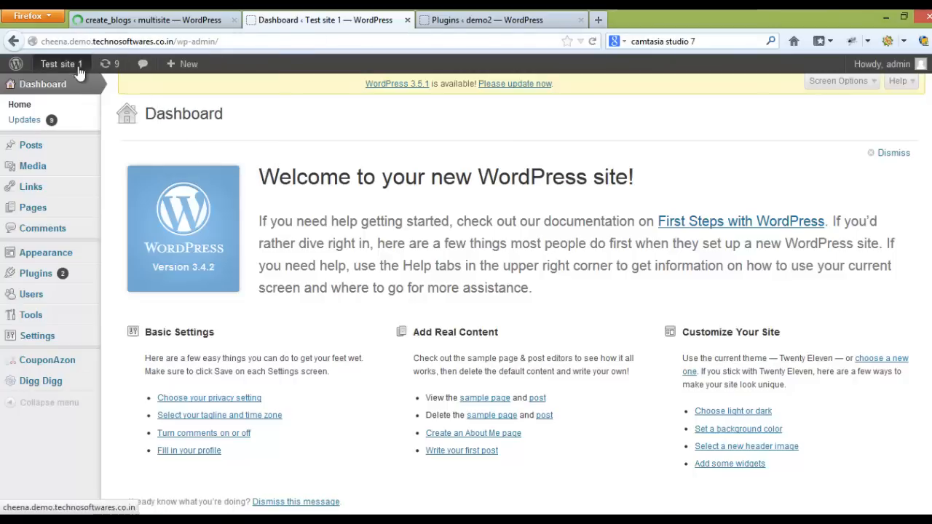
pyautogui.click(59, 87)
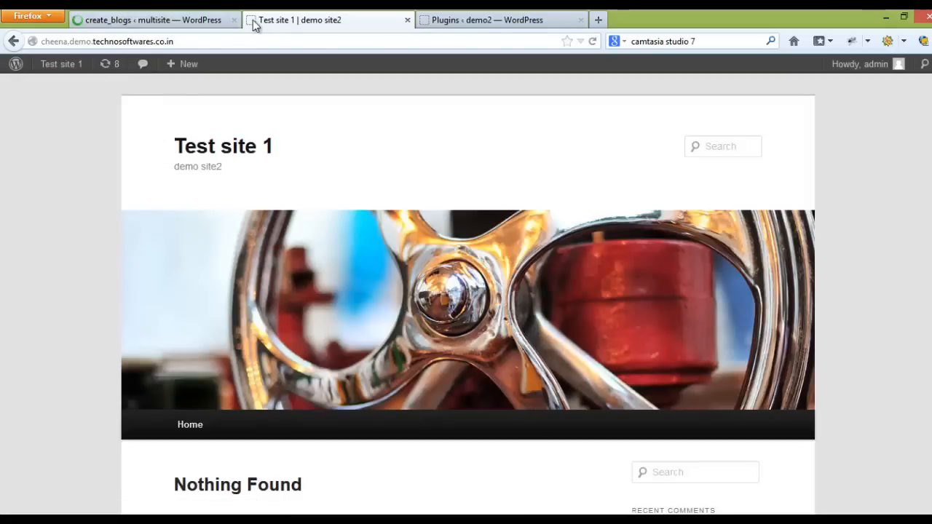
# Step: Create an untitled post on the multisite with the content "Write something" and publish it to site1 and site2 as well
pyautogui.click(157, 23)
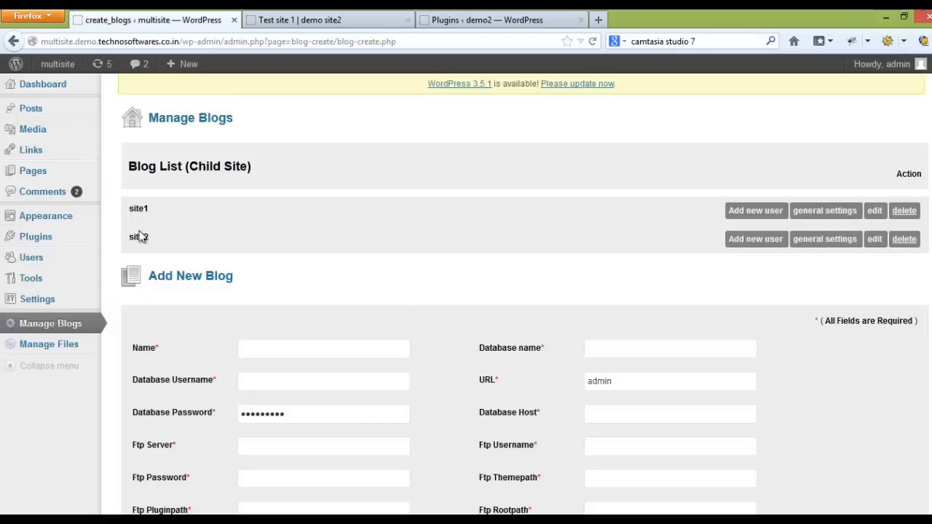
pyautogui.moveTo(35, 109)
pyautogui.click(128, 113)
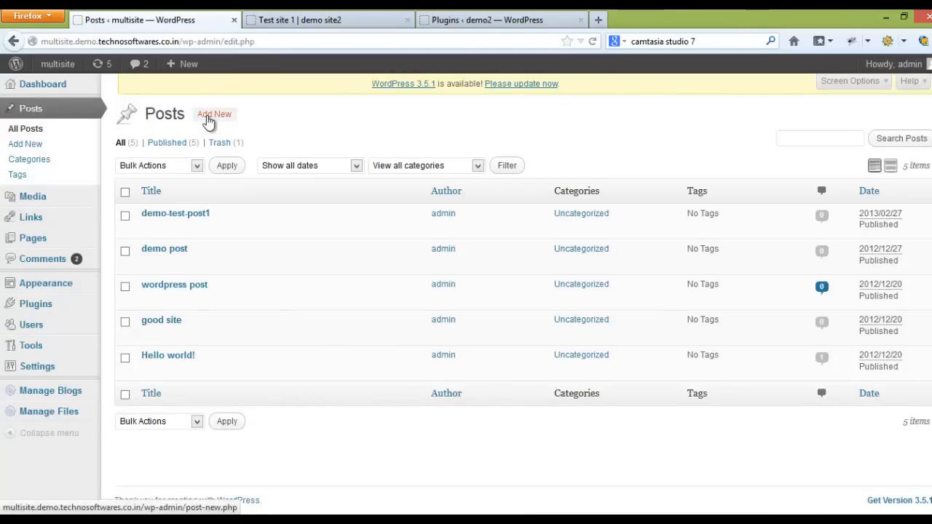
pyautogui.click(203, 120)
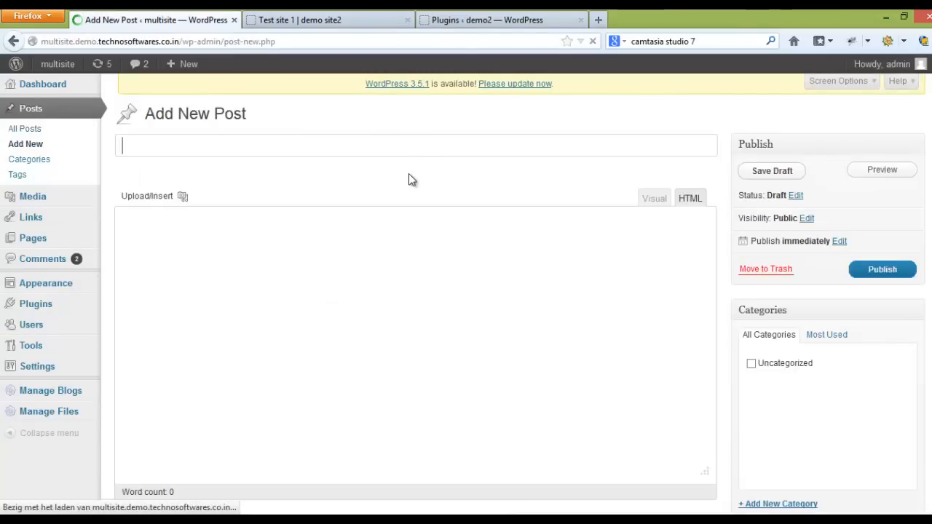
pyautogui.scroll(-5, 378, 218)
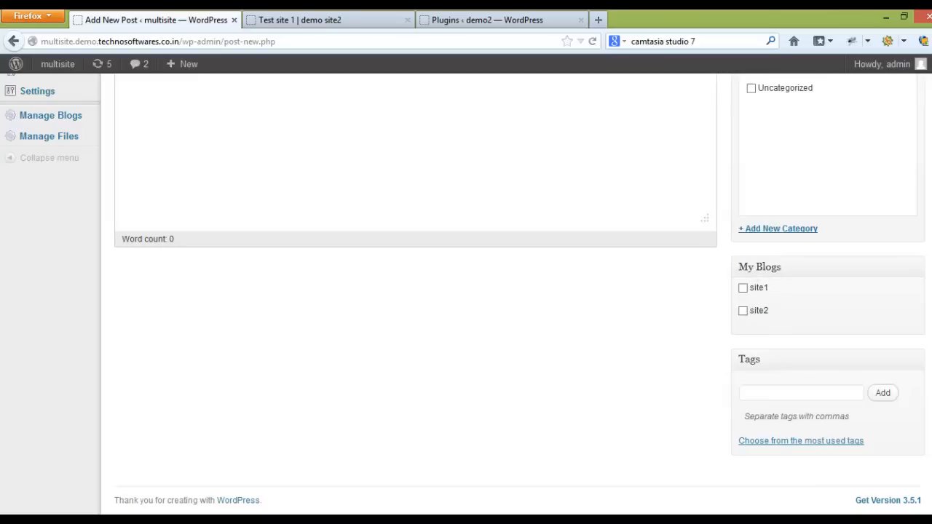
pyautogui.scroll(4, 391, 262)
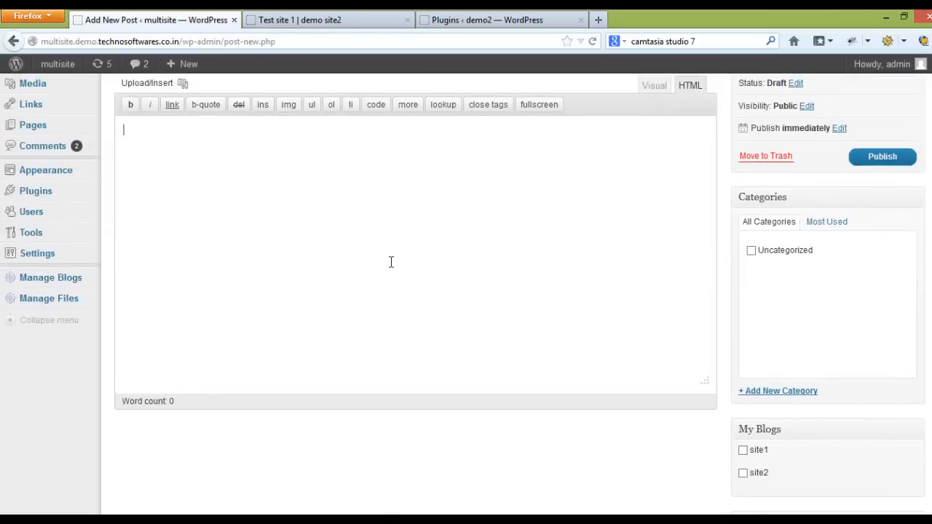
pyautogui.write('Write something')
pyautogui.click(744, 474)
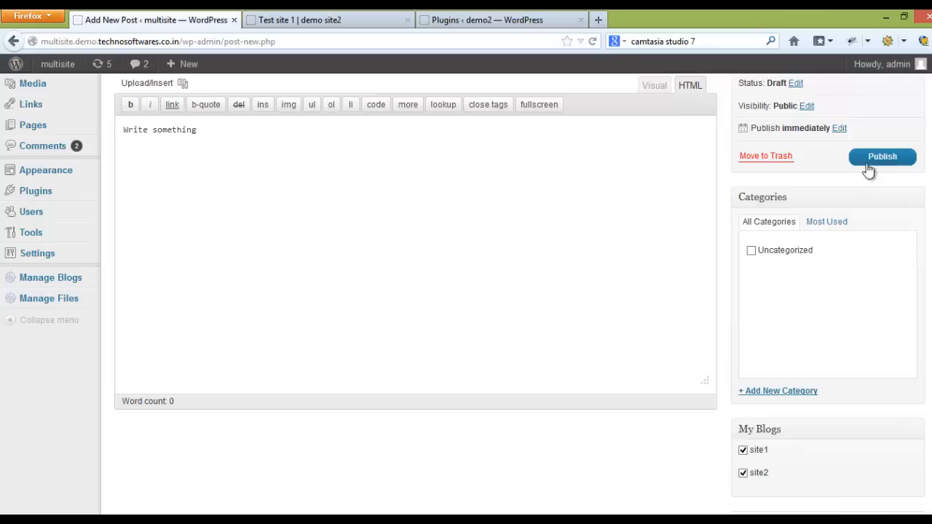
pyautogui.click(872, 160)
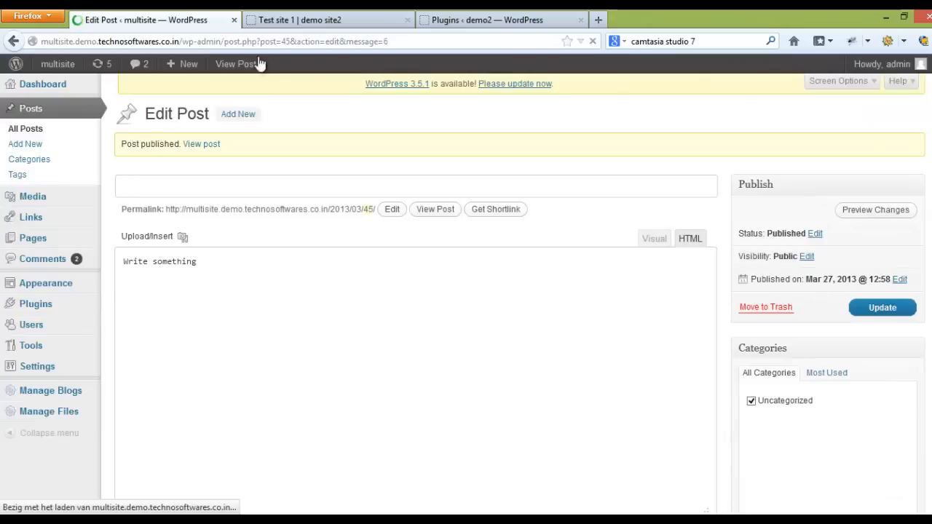
# Step: Check the front pages of Test site 1 and demo2 for the newly published post
pyautogui.click(319, 23)
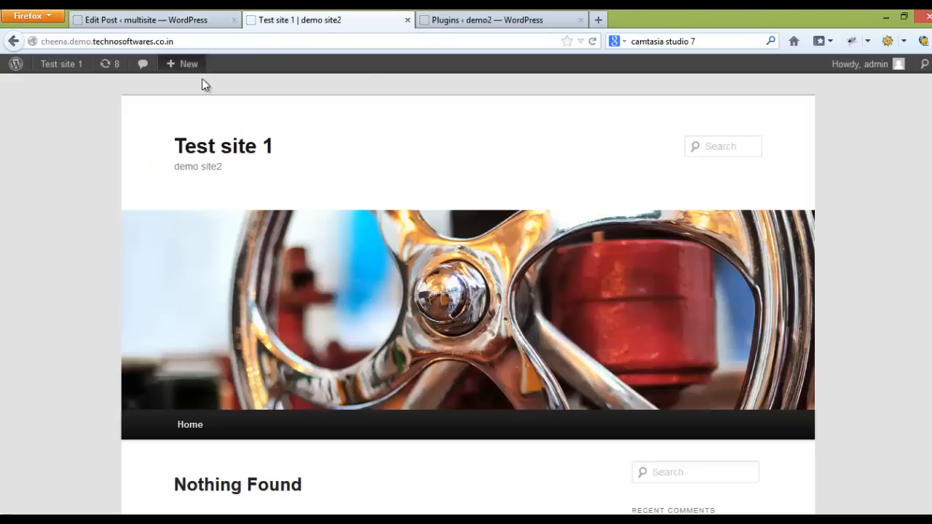
pyautogui.click(204, 146)
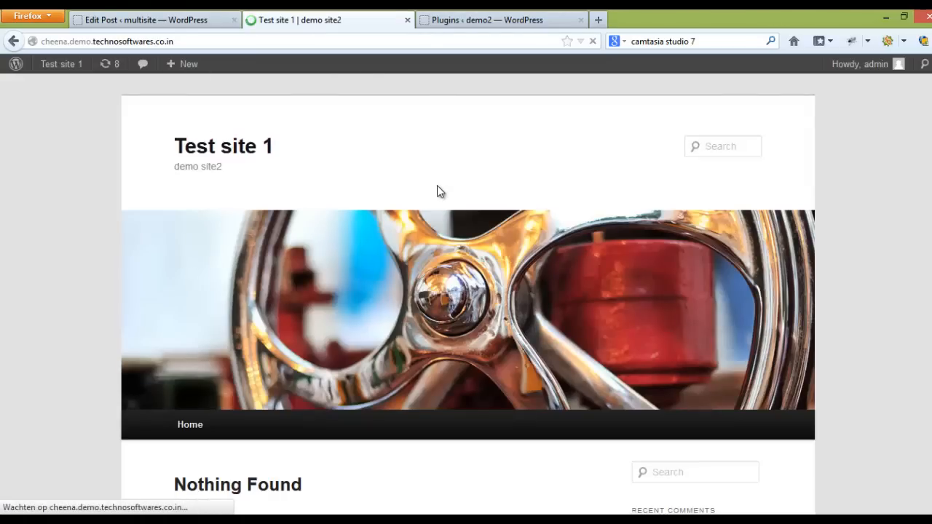
pyautogui.scroll(-2, 405, 187)
pyautogui.scroll(-3, 405, 187)
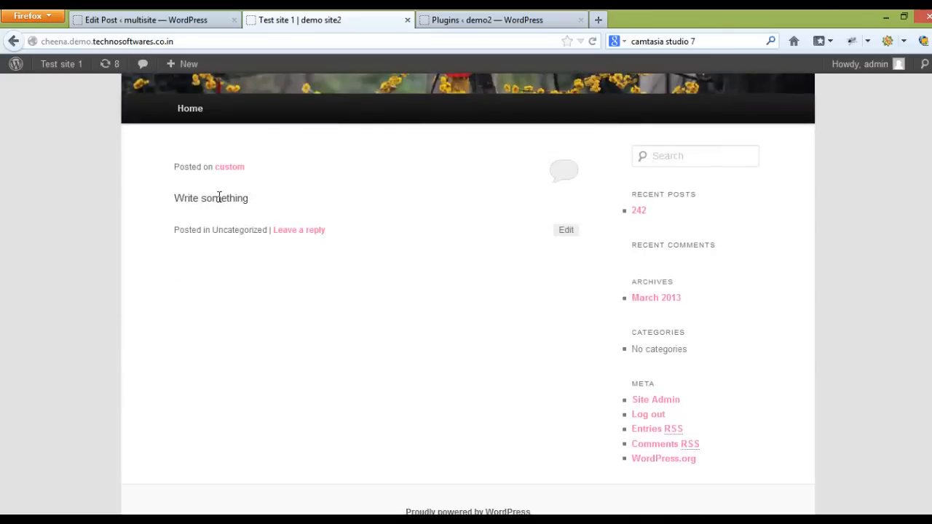
pyautogui.click(520, 22)
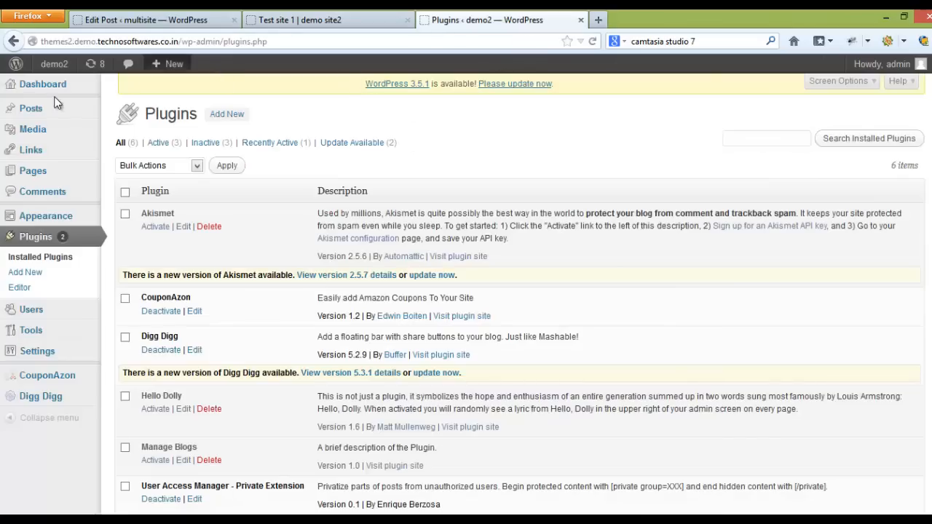
pyautogui.click(54, 67)
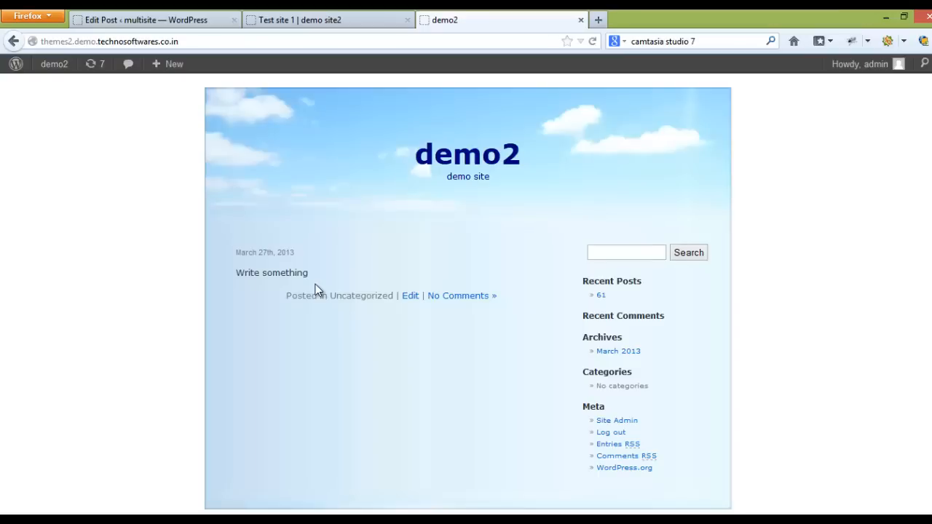
# Step: Return to the published post's edit page on the multisite and review its My Blogs selection
pyautogui.click(198, 20)
pyautogui.scroll(-5, 844, 418)
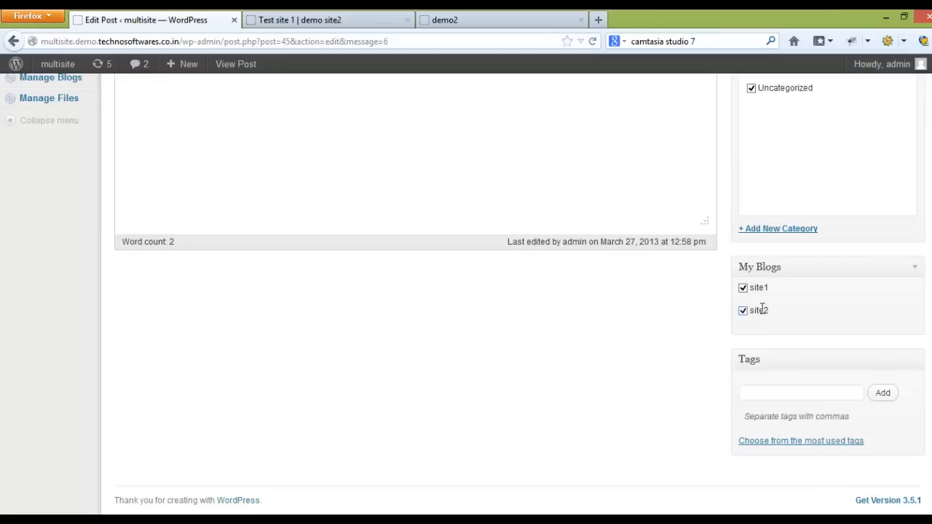
pyautogui.scroll(5, 641, 218)
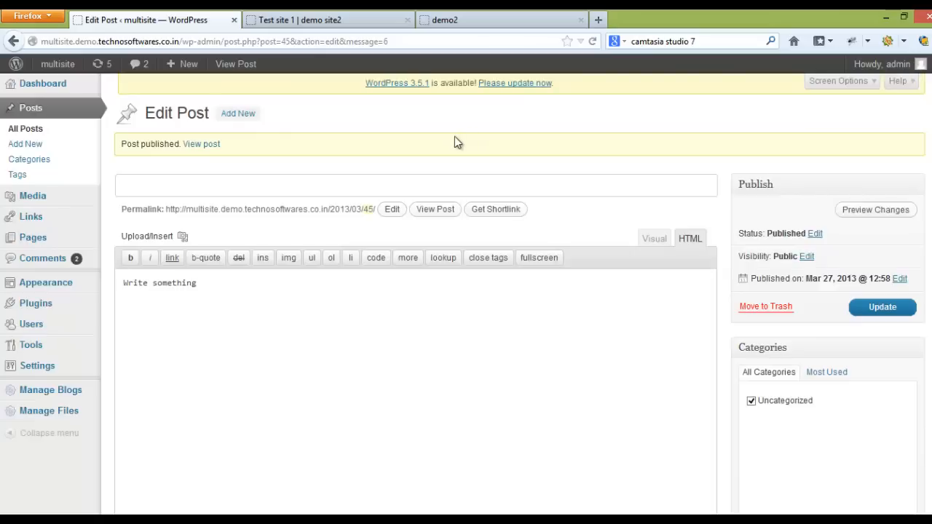
pyautogui.click(339, 115)
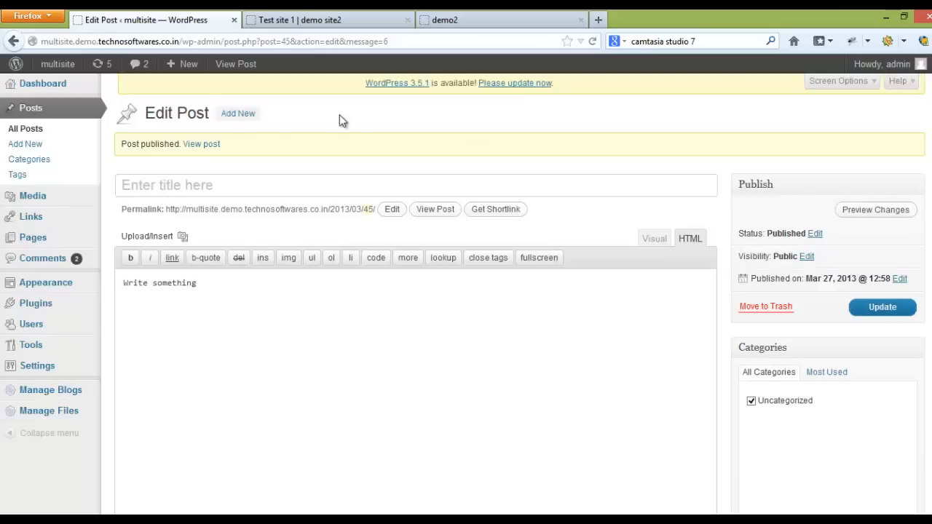